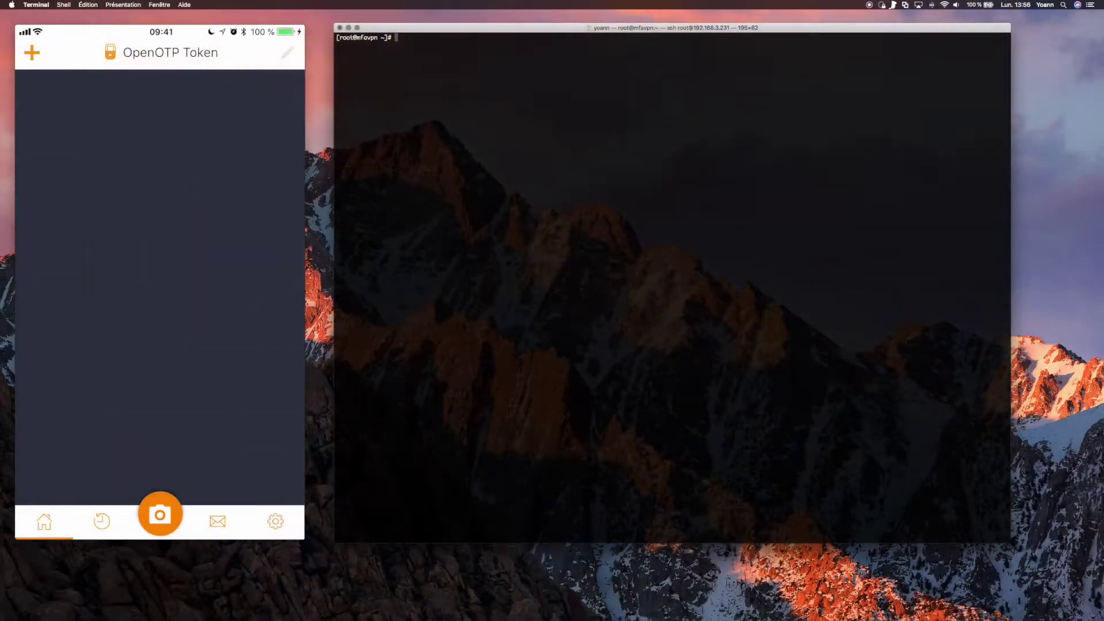
Download rcdevs.repo into /etc/yum.repos.d with wget.
type("cd /etc/yum.repos.d/")
key("Return")
type("wget")
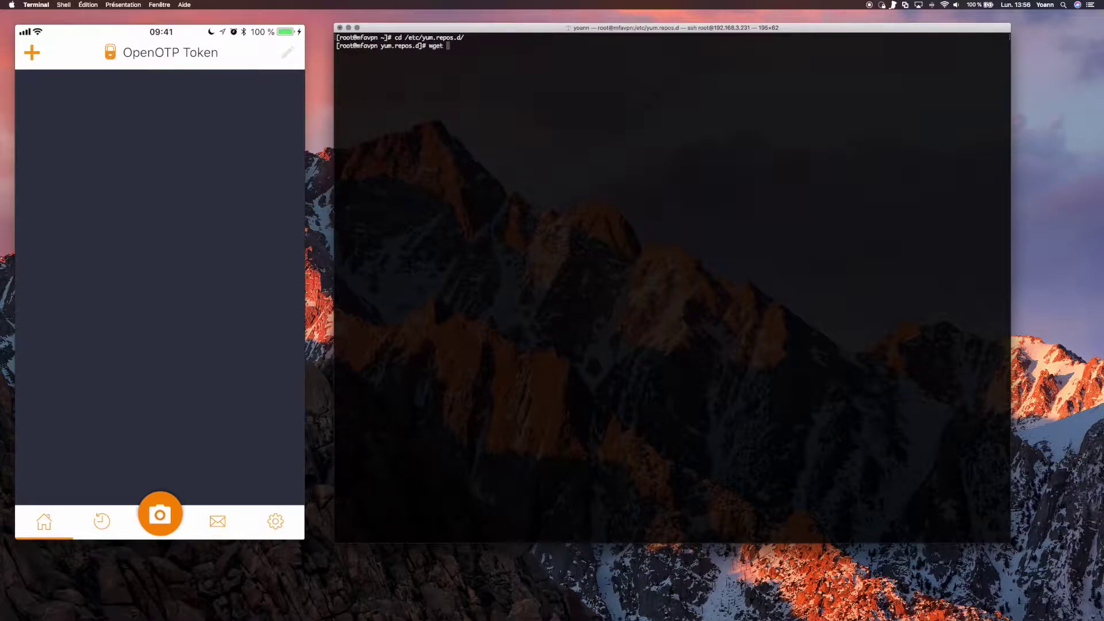
type("http://www.rcdevs.com/repos/redhat/rcdevs.repo")
key("Return")
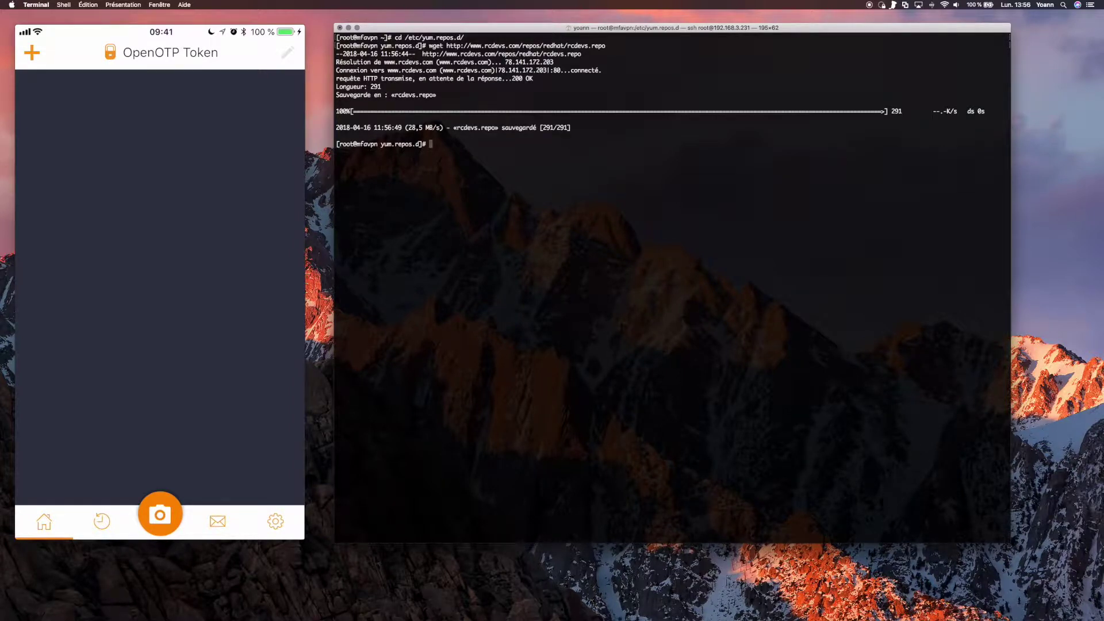
List /etc/yum.repos.d to confirm rcdevs.repo is present, then enter yum clean all.
type("ll")
key("Return")
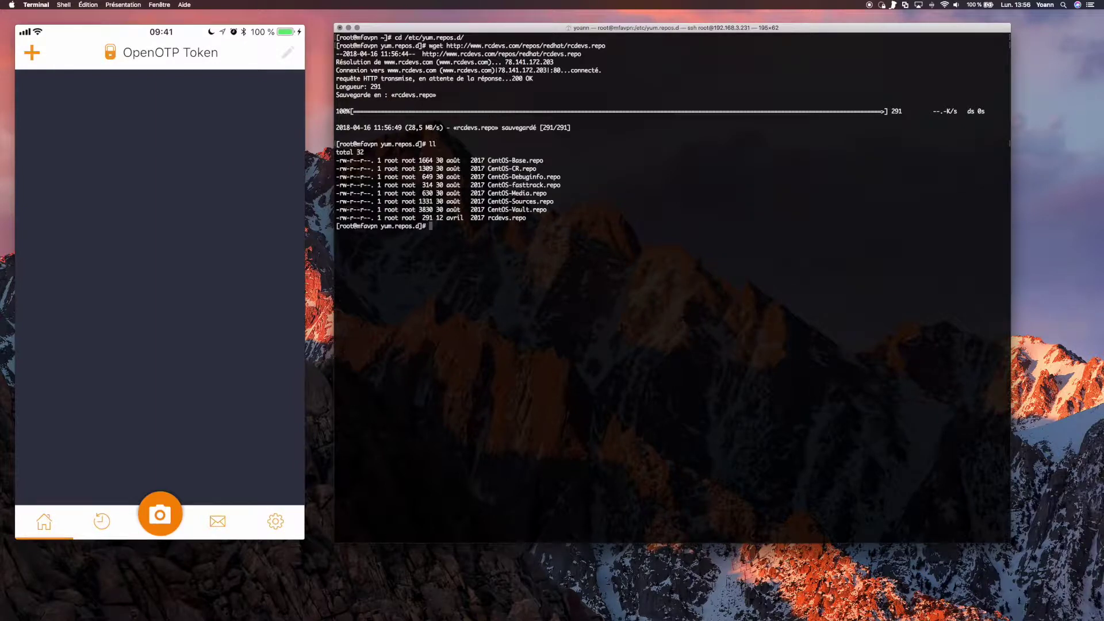
type("yum clean all")
Clean the yum cache and run yum update.
key("Return")
type("yum update")
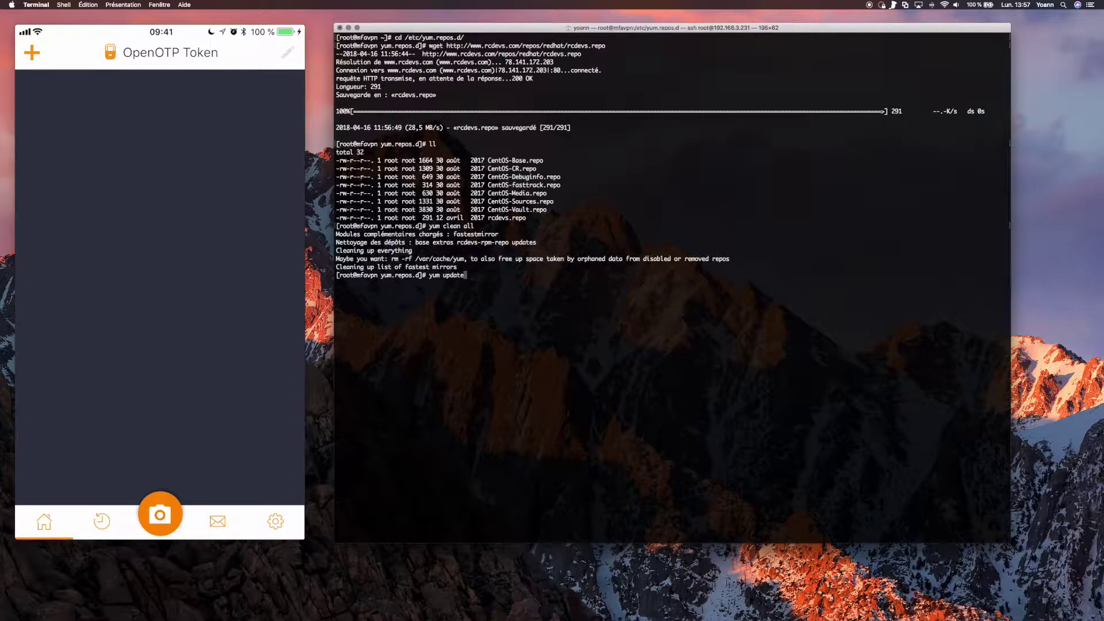
key("Return")
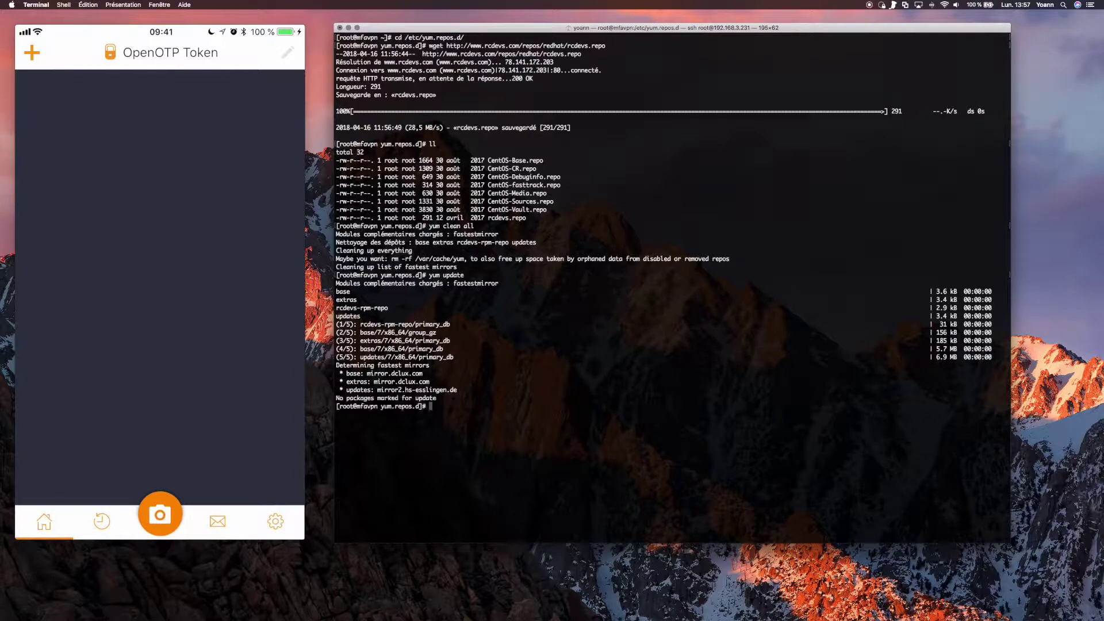
Install the mfavpn package with net-tools, confirming with y and accepting the GPG key.
type("yum install mfavpn")
key("Return")
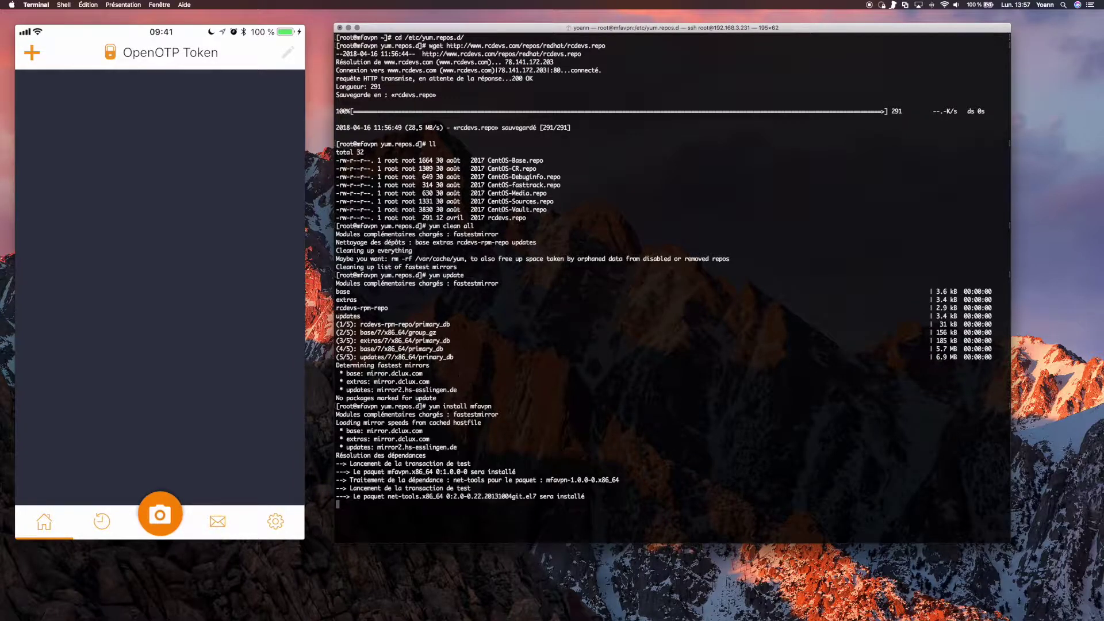
type("y")
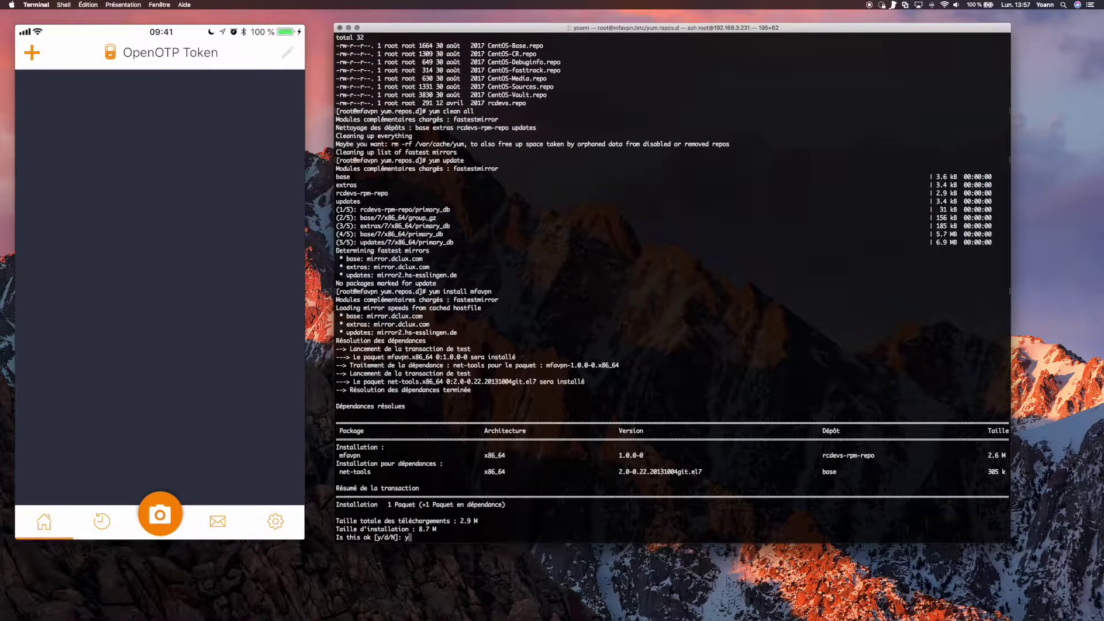
key("Return")
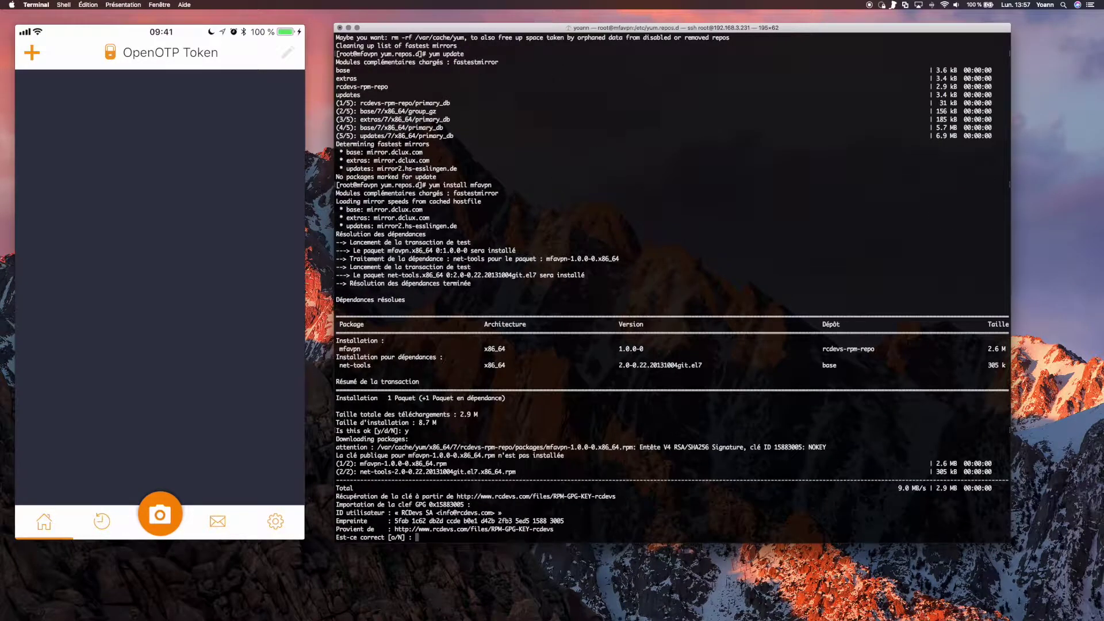
type("o")
key("Return")
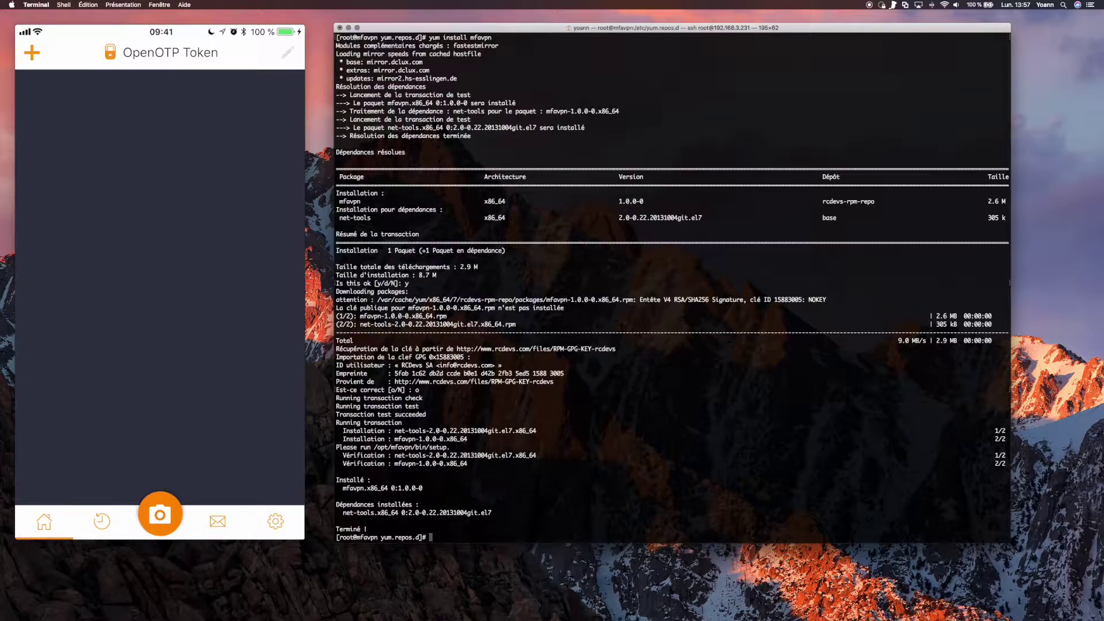
Clear the screen and list the files in /opt/mfavpn/conf.
type("clear")
key("Return")
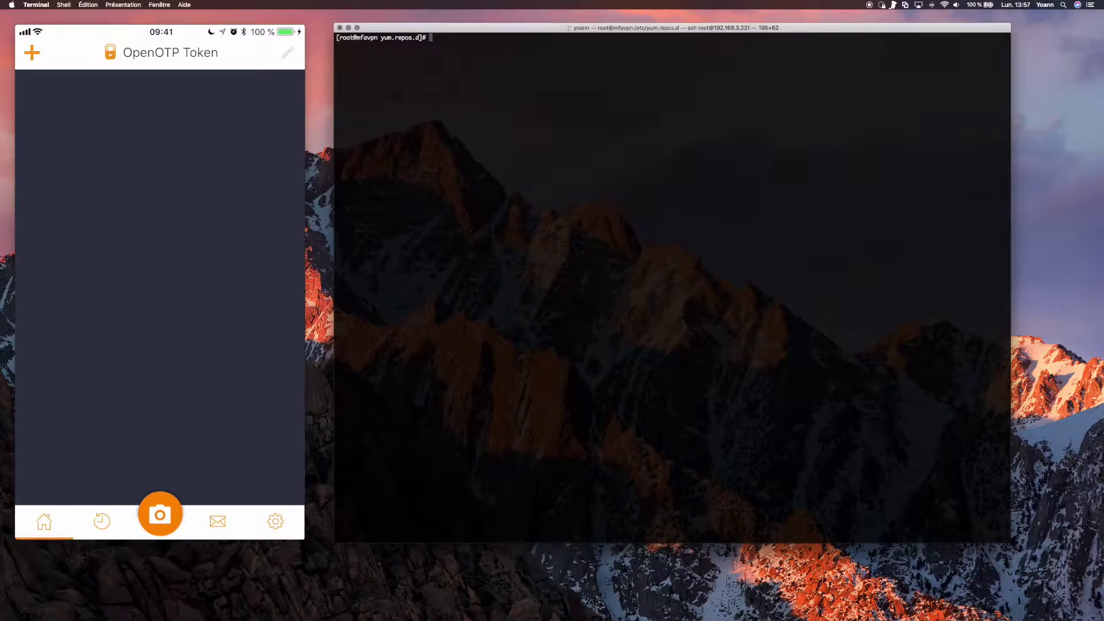
type("cd /opt/m")
key("Tab")
key("Tab")
key("Tab")
type("c")
key("Tab")
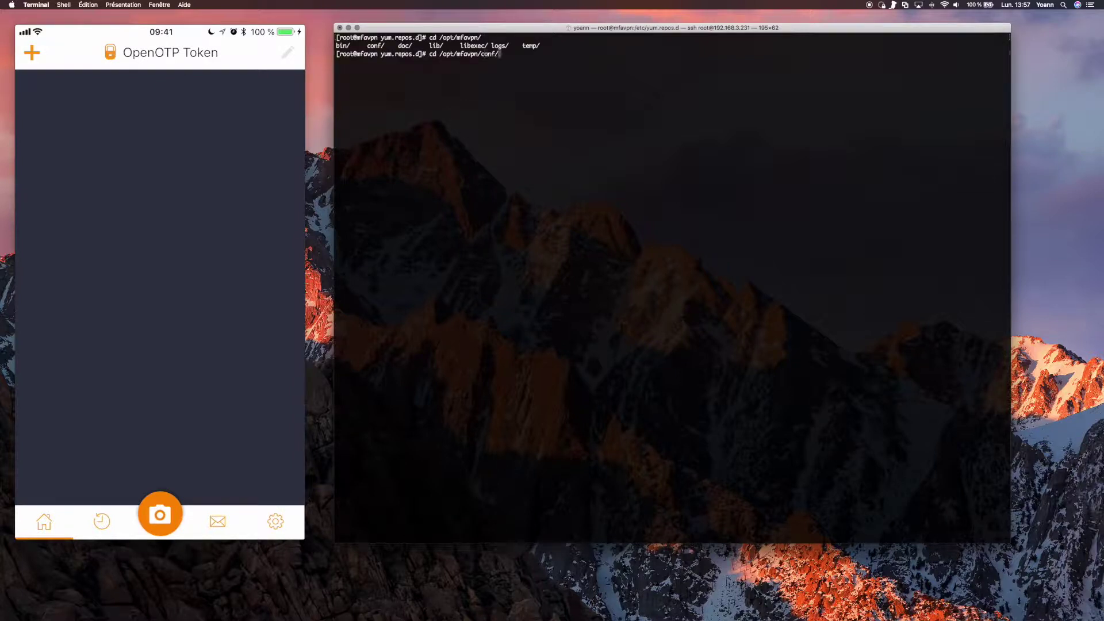
key("Return")
type("ll")
key("Return")
List the scripts in /opt/mfavpn/bin and enter the ./setup command.
type("cd ../bin/")
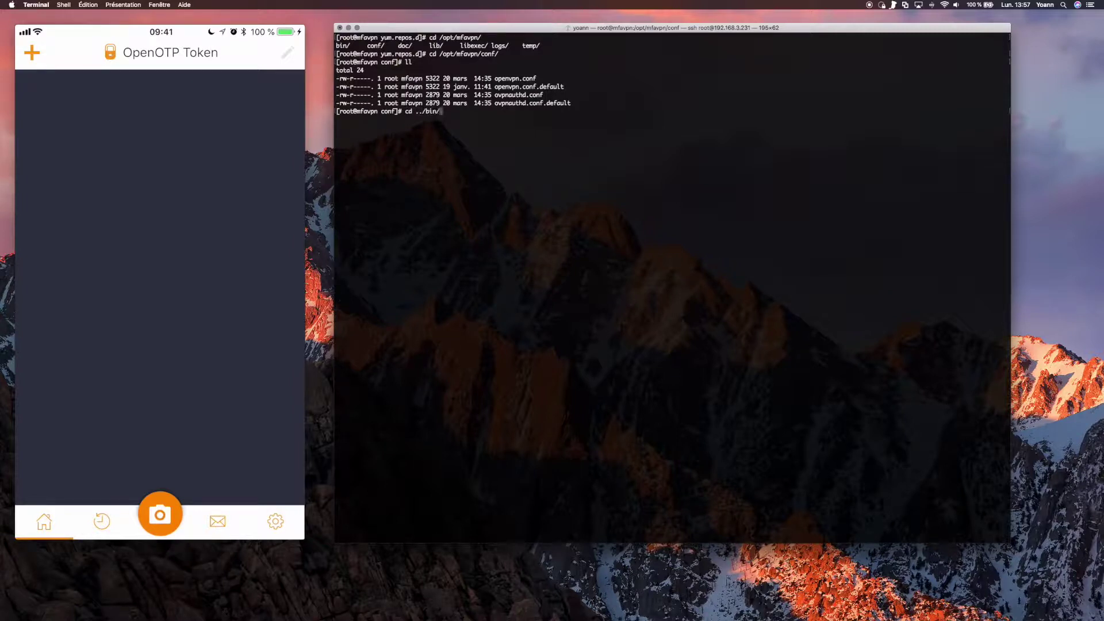
key("Return")
type("ll")
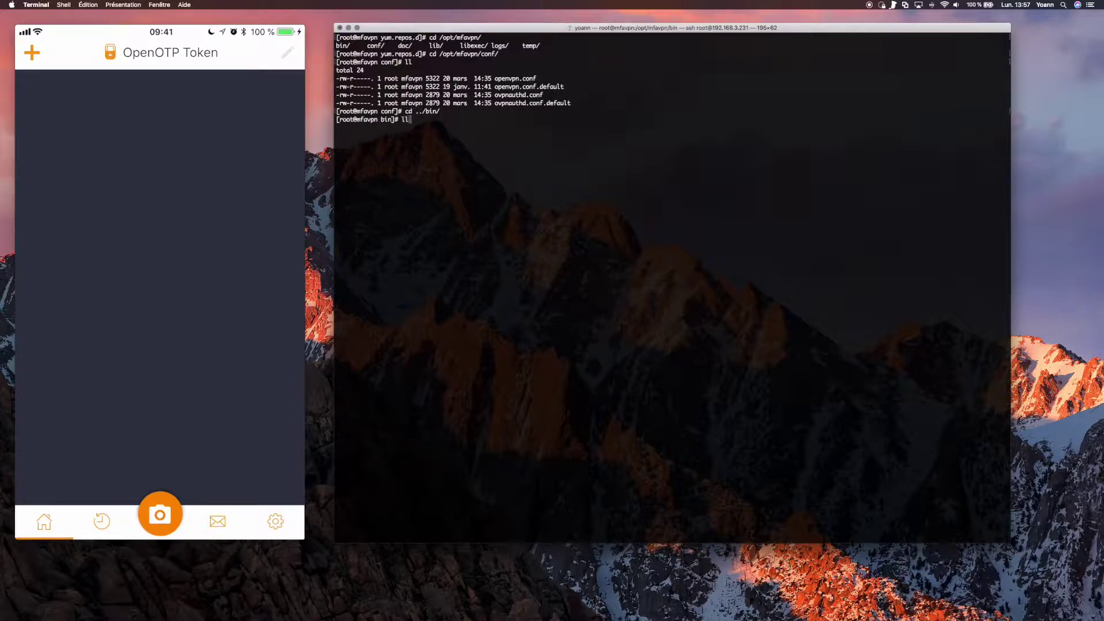
key("Return")
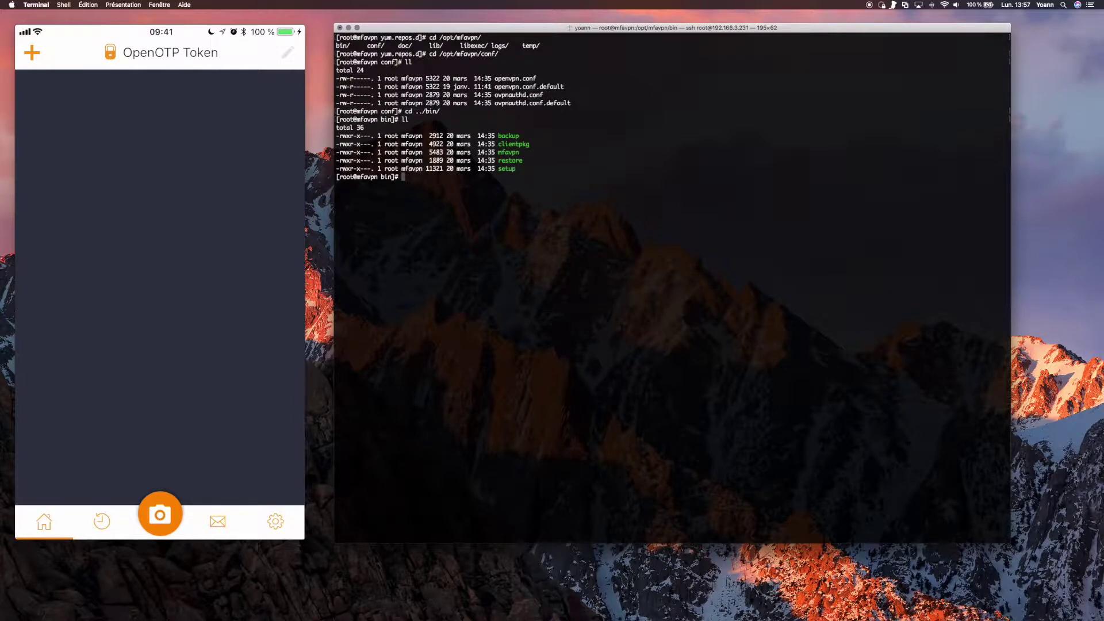
type("./setup")
Run setup with FQDN mfavpn.yorcdevs.com and WebADM server webadm2.
key("Return")
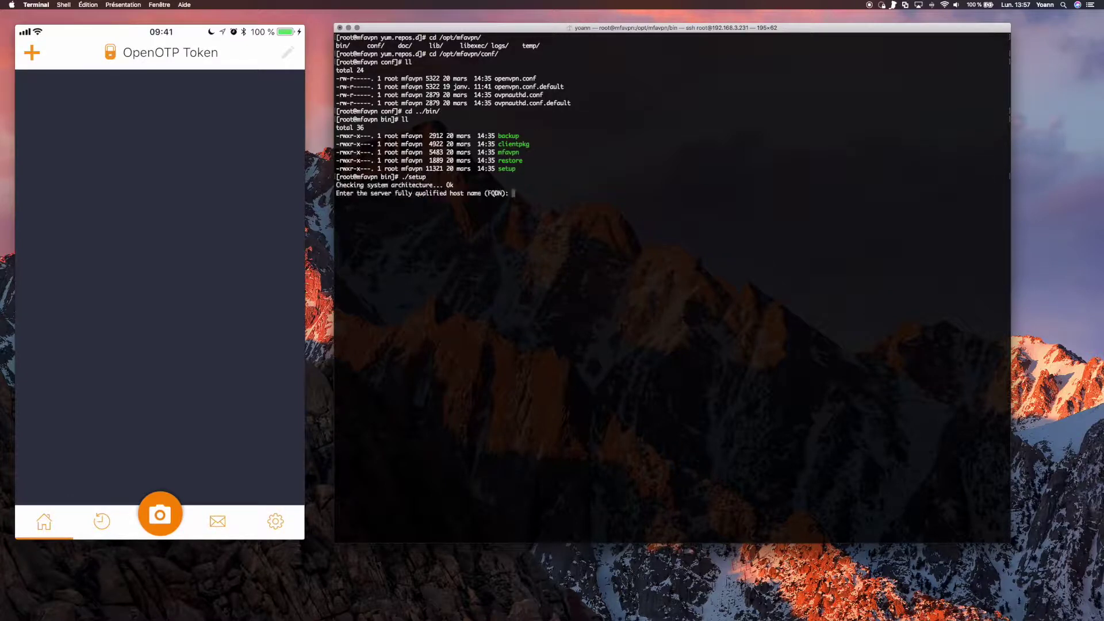
type("mfavpn.yorcdevs.com")
key("Return")
type("web")
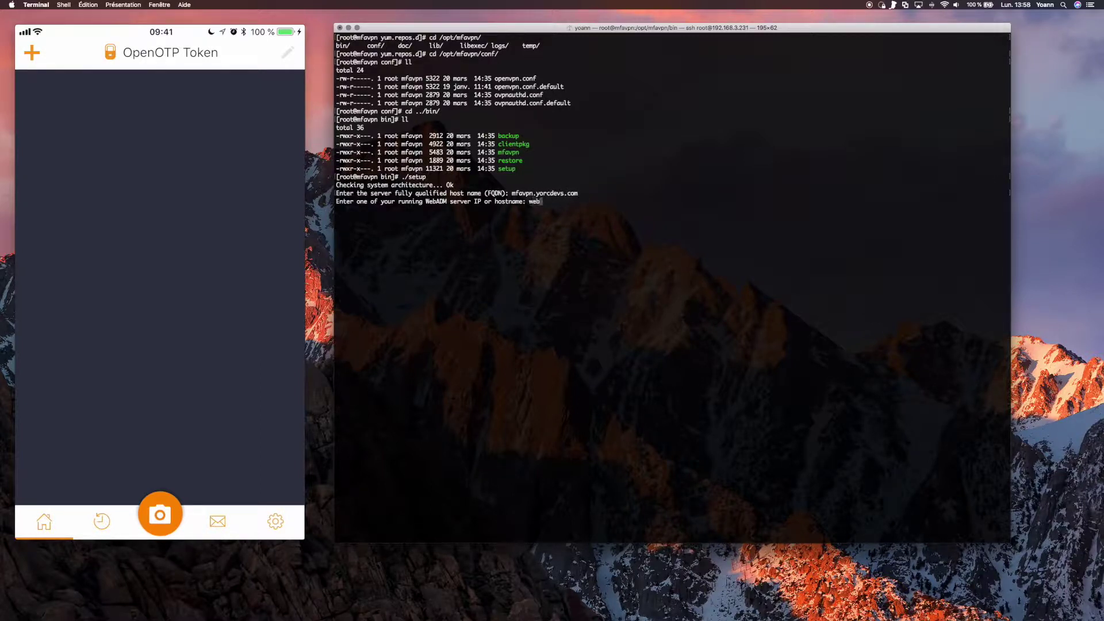
type("adm2")
key("Return")
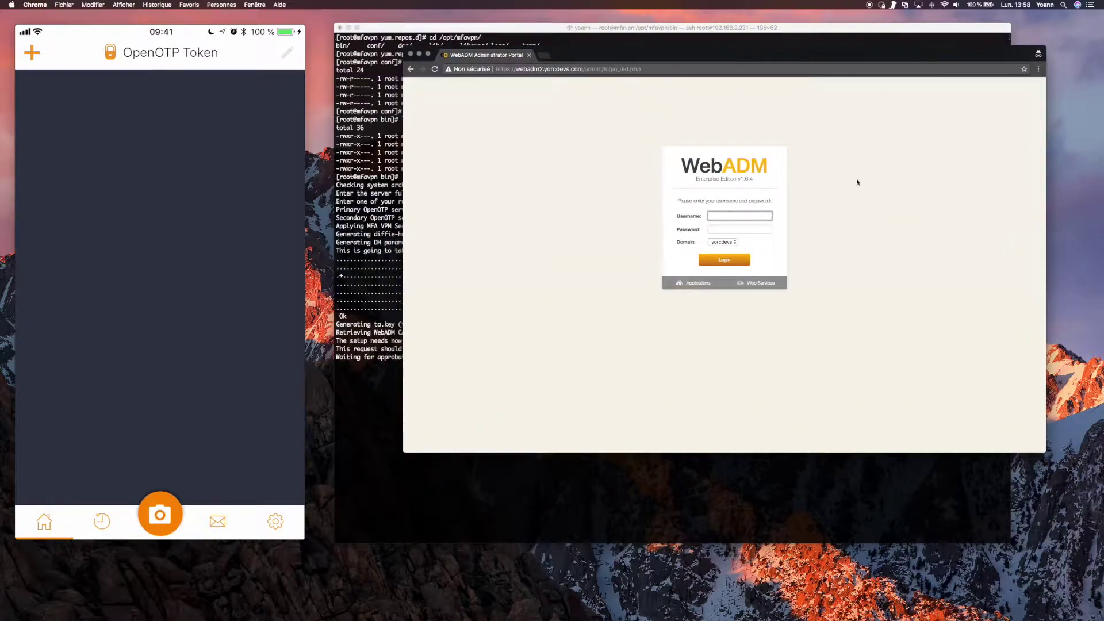
Log in to the WebADM admin portal with the administrator account and password.
type("administrateur")
key("Tab")
type("•••••••")
key("Return")
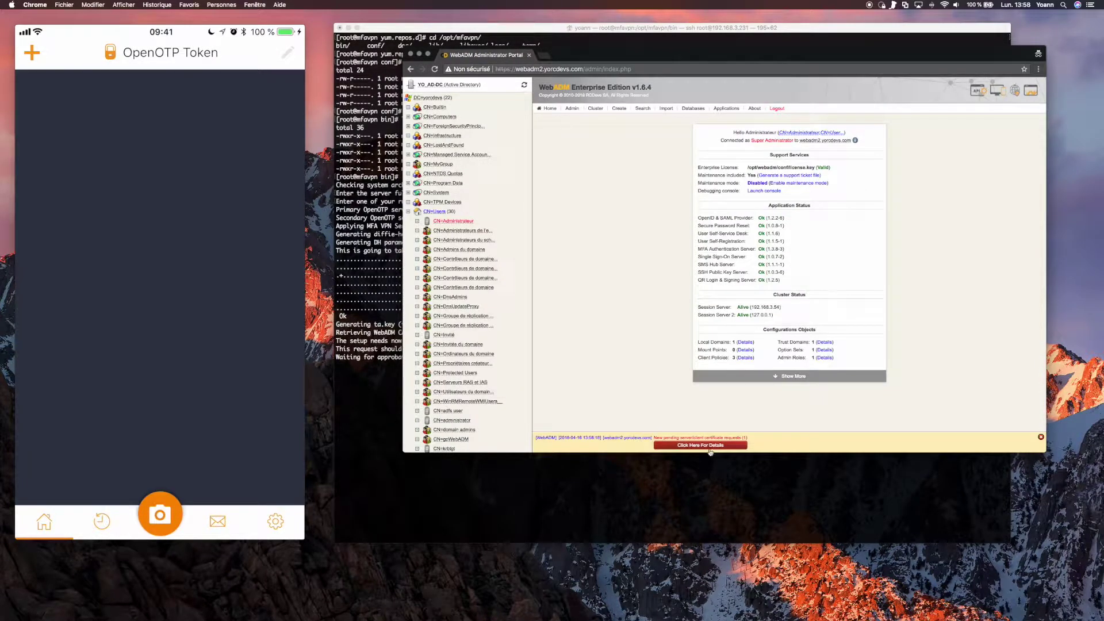
Accept the pending mfavpn.yorcdevs.com certificate request and return to Terminal.
left_click(710, 449)
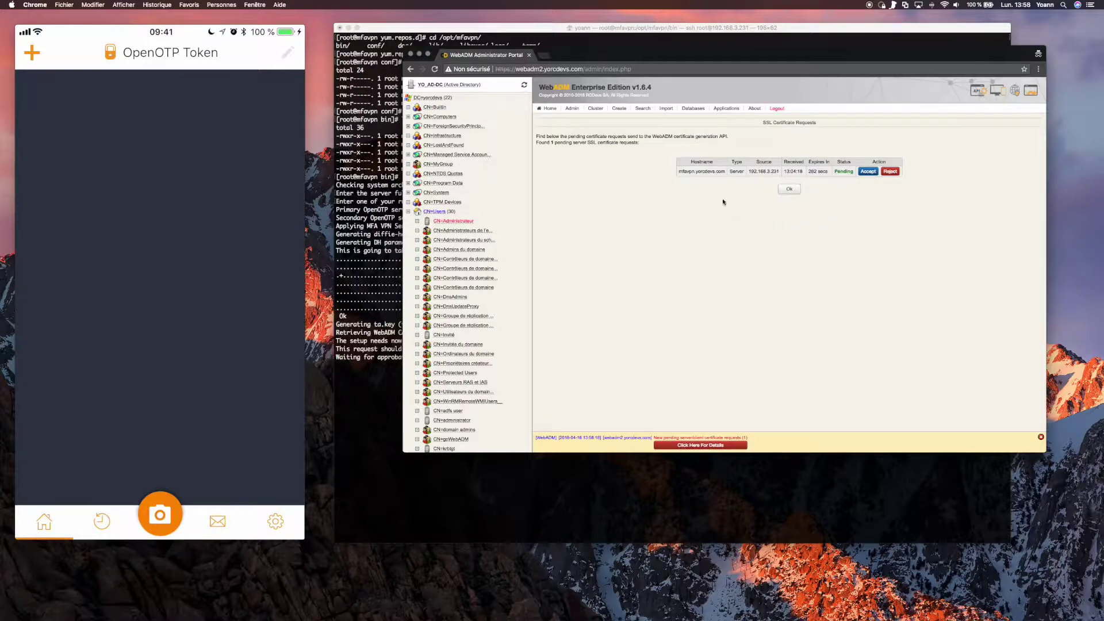
left_click_drag(678, 171, 726, 172)
left_click(867, 171)
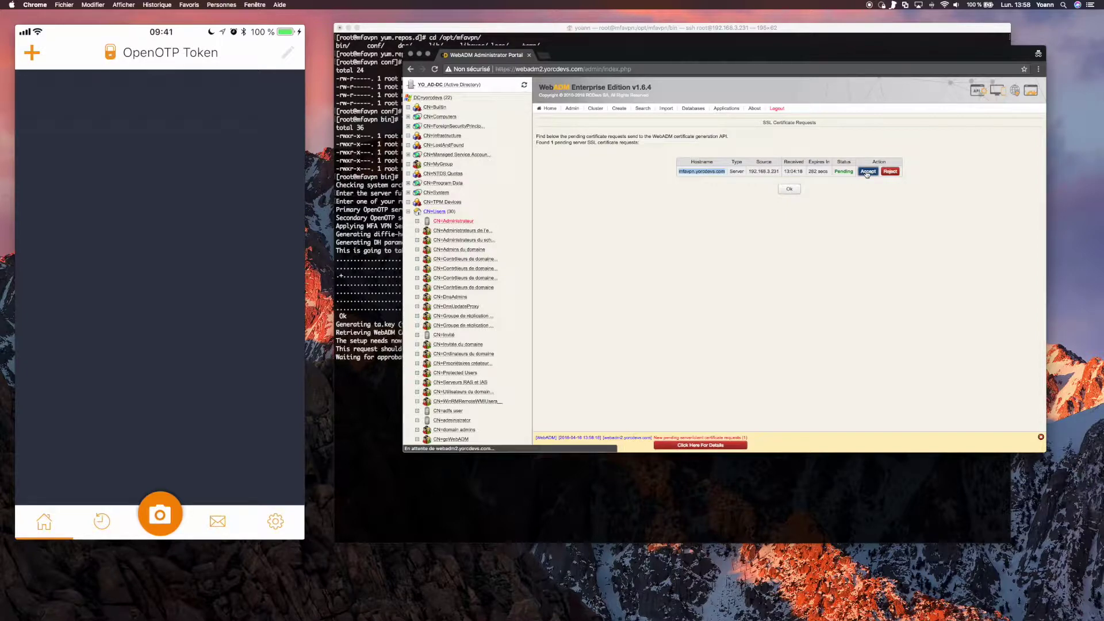
left_click(375, 301)
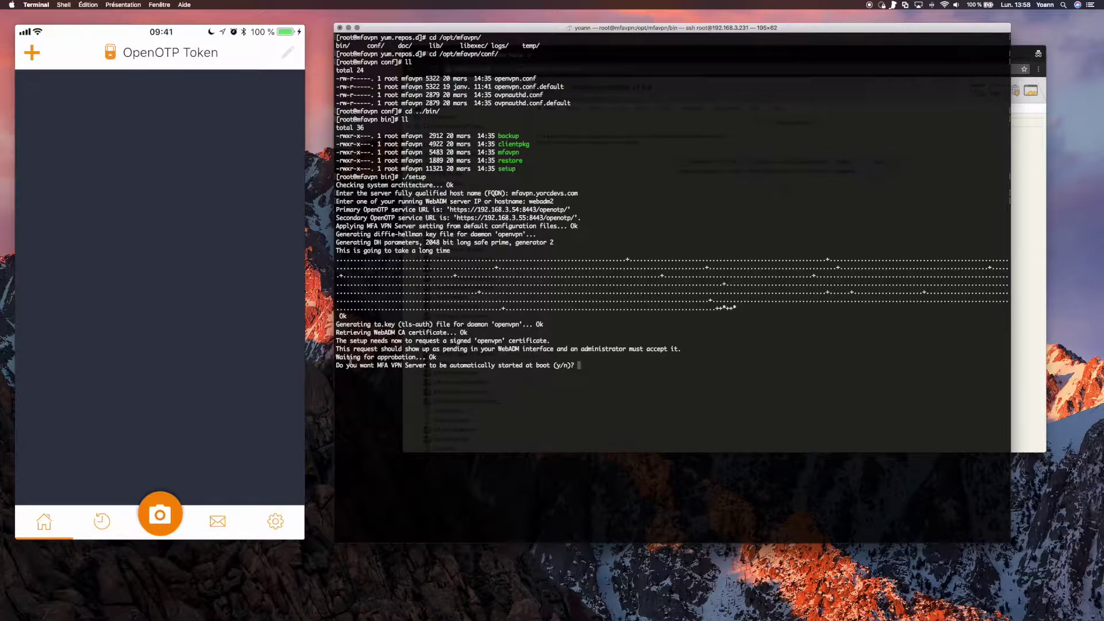
Answer y to enable autostart at boot and logrotate, completing the setup.
left_click_drag(337, 357, 439, 357)
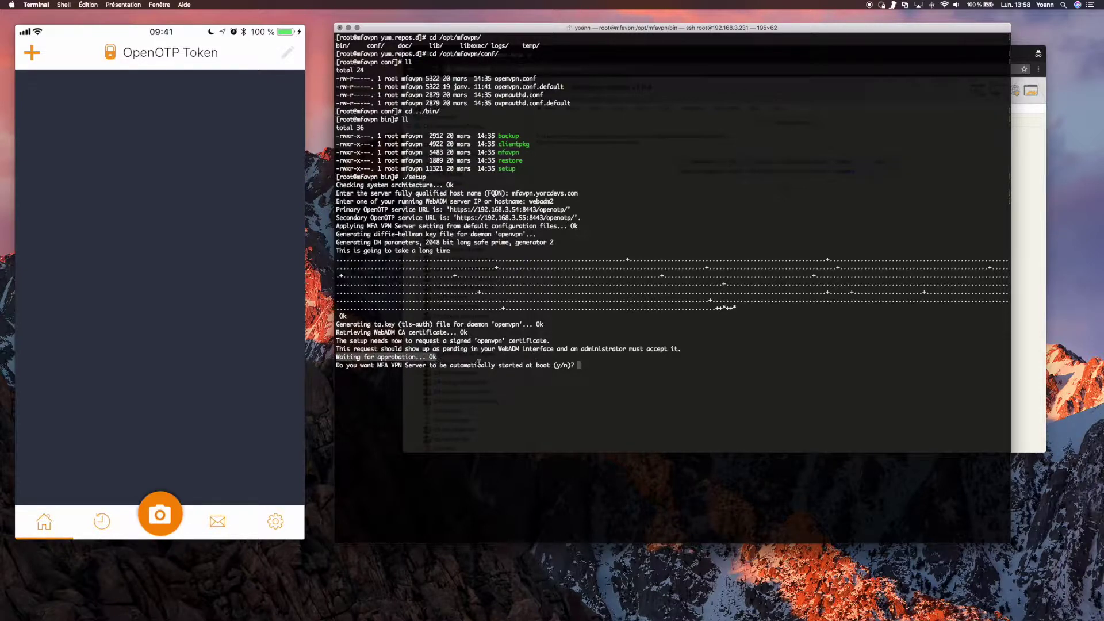
left_click(624, 371)
type("y")
key("Return")
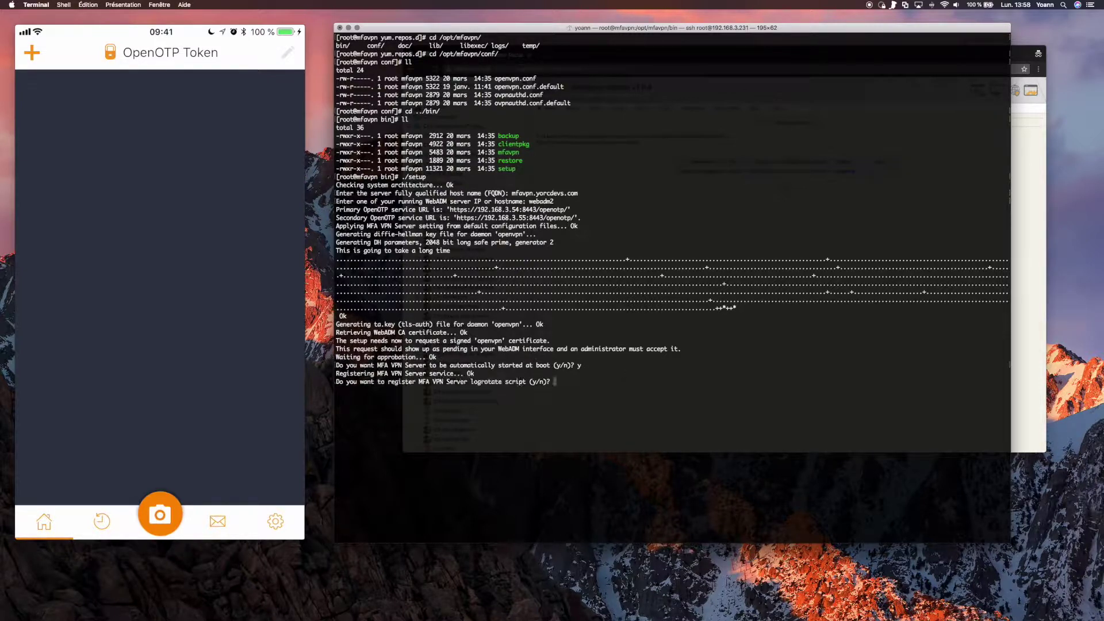
type("y")
key("Return")
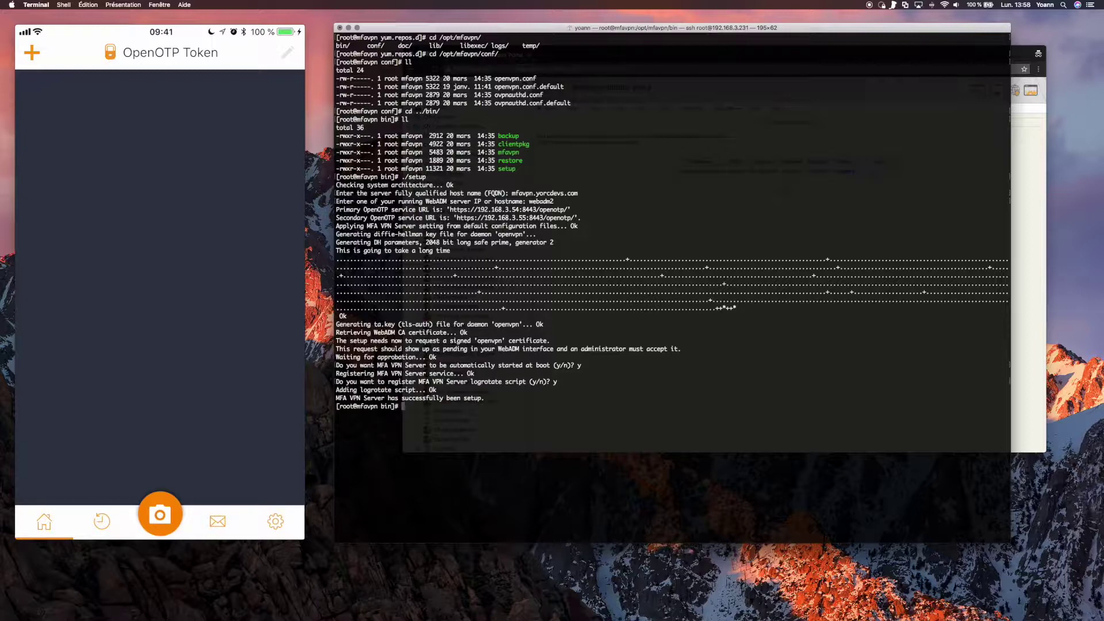
List the generated files in /opt/mfavpn/conf and begin opening openvpn.conf in vi.
type("cd ../conf/")
key("Return")
type("ll")
key("Return")
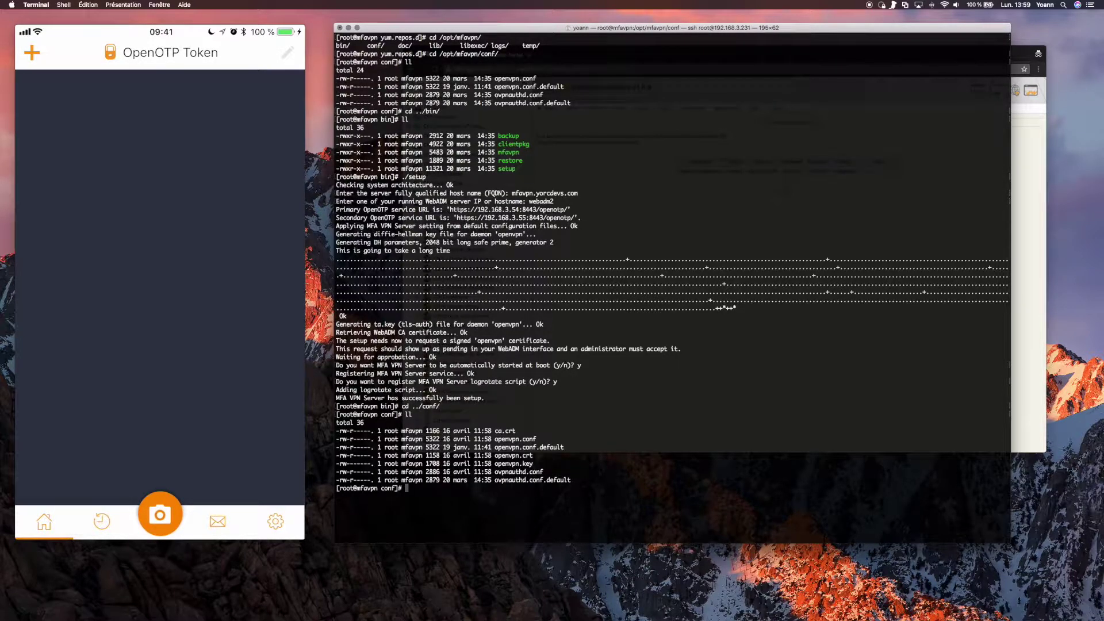
type("vi op")
key("Tab")
Open openvpn.conf in vi and delete the default OpenDNS, WINS and DOMAIN push lines.
type("conf")
key("Return")
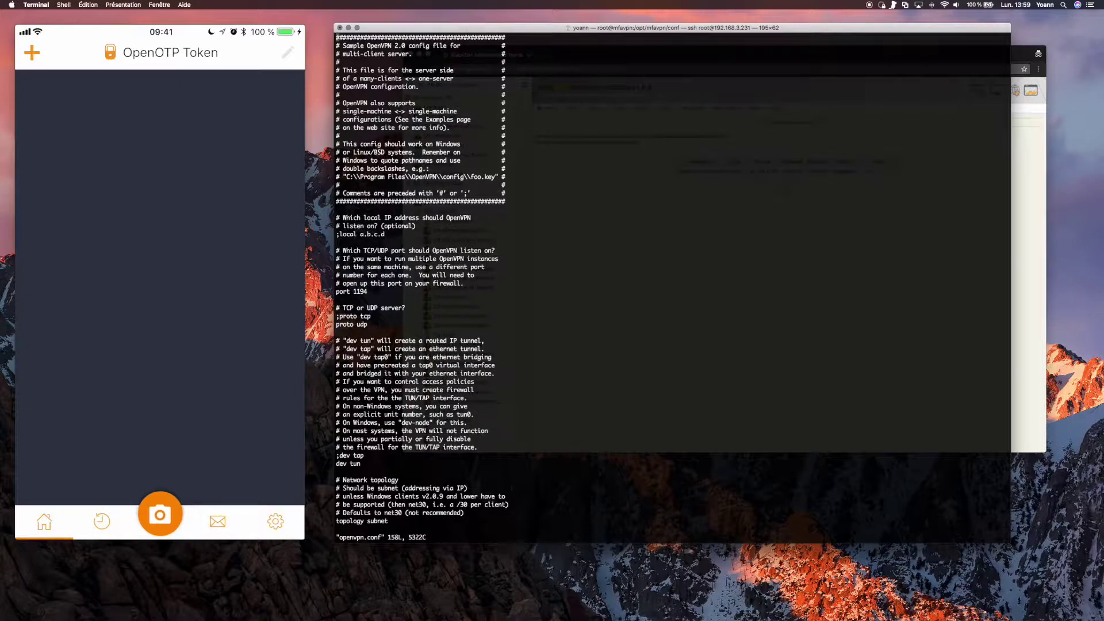
key("Down")
key("Down")
key("Down")
key("Down")
key("Down")
key("Down")
key("Down")
key("Down")
key("Down")
key("Down")
key("Down")
key("Down")
key("Down")
key("Down")
key("Down")
key("Down")
key("Down")
key("Down")
key("Down")
key("Down")
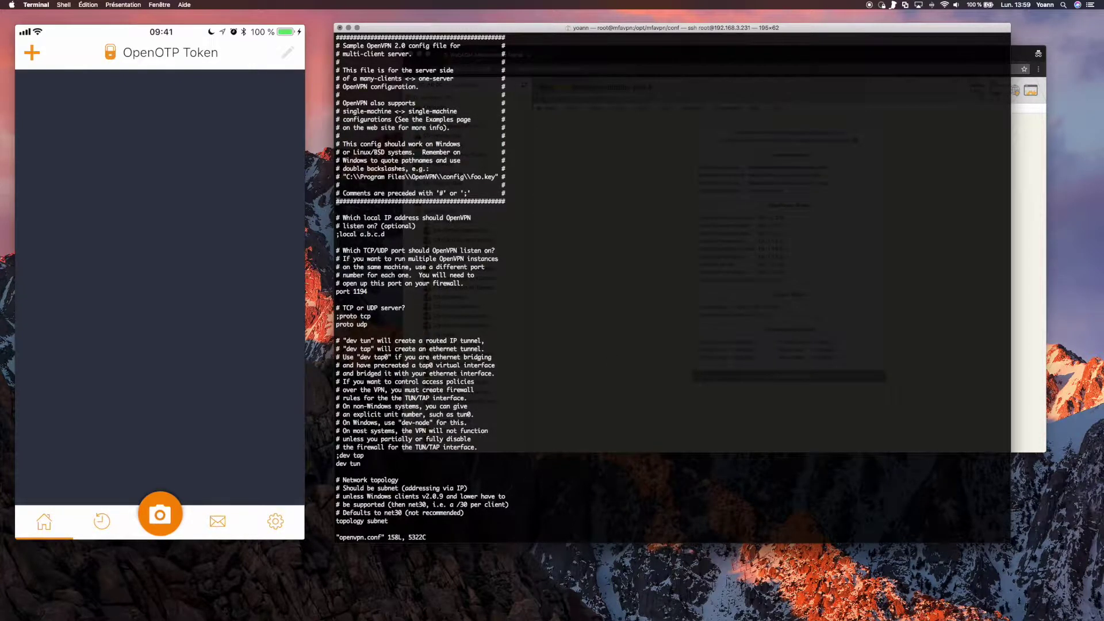
key("Down")
key("Down")
key("Down")
key("Down")
key("Down")
key("Down")
key("Down")
key("Down")
key("Down")
key("Down")
key("Down")
key("Down")
key("Down")
key("Down")
key("Down")
key("Down")
key("Down")
key("Down")
key("Down")
key("Down")
key("Down")
key("Down")
key("Down")
key("Down")
key("Down")
key("Down")
key("Down")
key("Down")
key("Down")
key("Down")
key("Down")
key("Down")
key("Down")
key("Down")
key("Down")
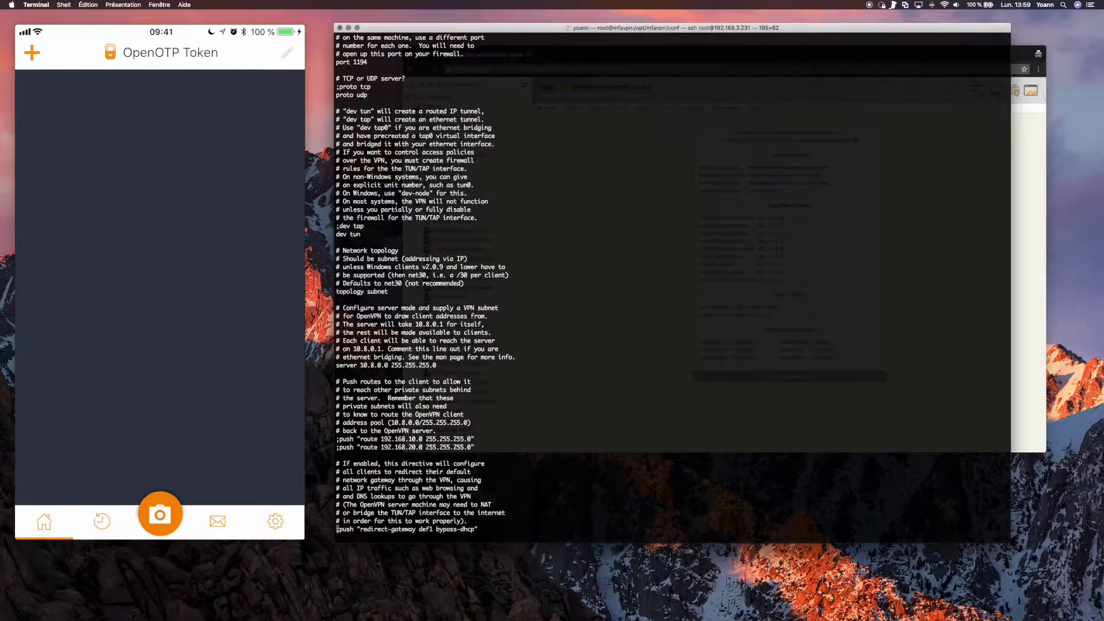
key("Down")
key("Down")
key("Down")
key("Down")
key("Down")
key("Down")
key("Down")
key("Down")
key("Down")
key("Down")
key("Down")
key("Down")
key("Down")
key("Down")
key("Down")
key("Down")
key("Down")
key("Down")
key("Down")
key("Down")
key("Up")
key("Up")
key("Up")
key("Up")
key("Up")
key("Up")
key("Up")
key("Up")
key("Up")
key("Up")
key("Up")
key("Up")
key("Up")
key("Up")
key("Up")
key("Up")
key("Up")
key("Up")
key("Up")
key("Up")
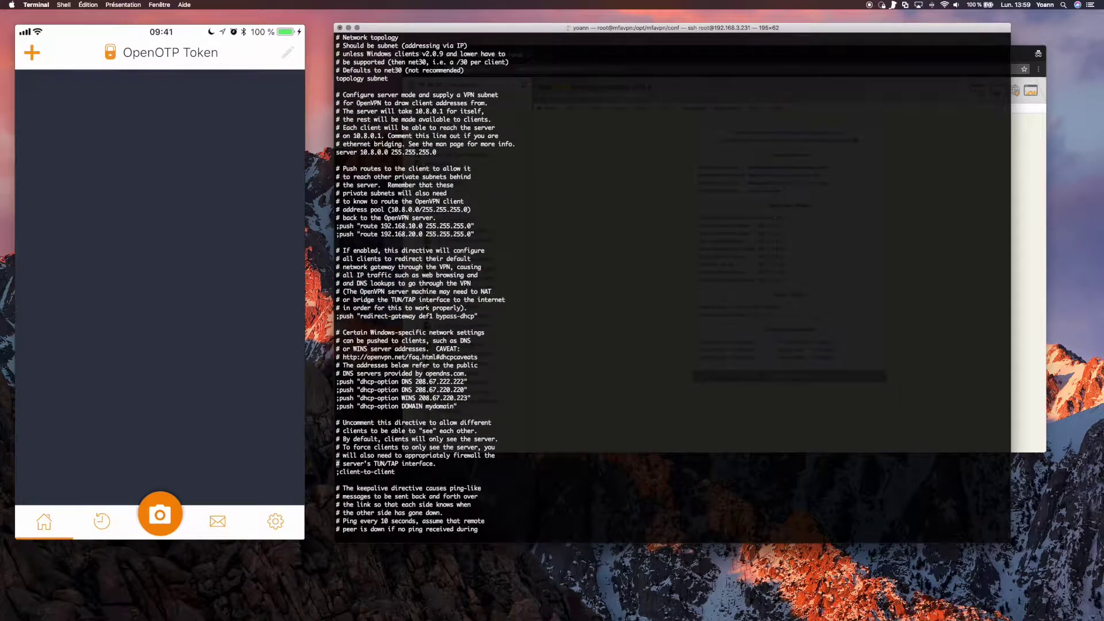
key("Down")
key("Down")
key("Down")
key("Down")
key("Down")
key("Down")
key("Up")
key("Up")
key("d")
key("d")
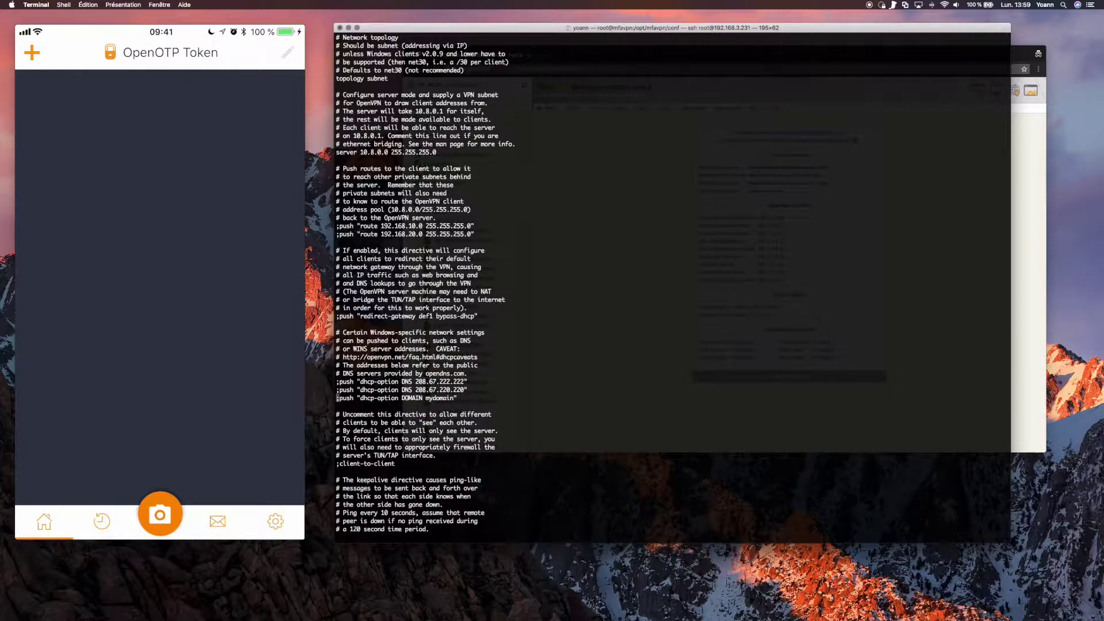
key("d")
key("d")
key("Down")
key("Down")
key("Down")
key("Down")
key("Up")
key("Up")
key("Up")
key("Up")
key("Up")
key("Up")
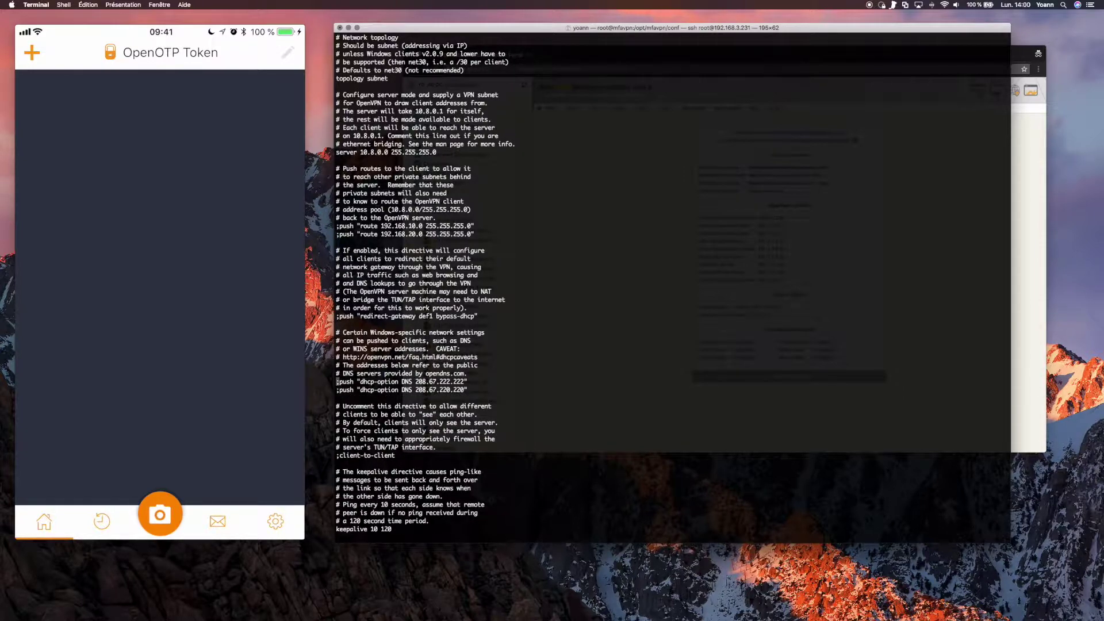
key("d")
key("d")
key("d")
key("d")
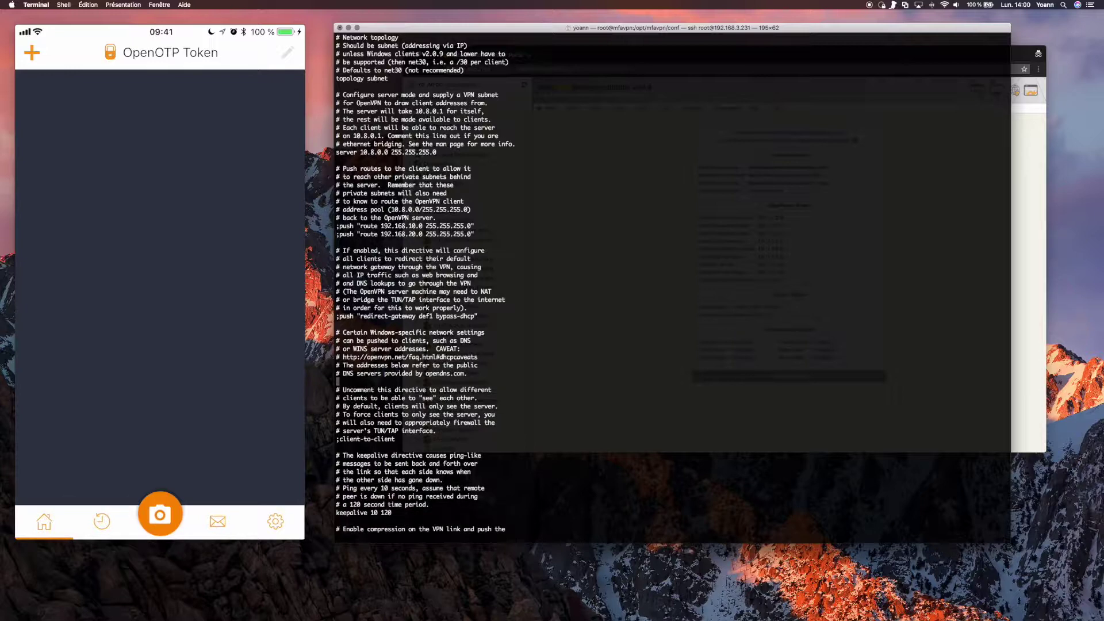
Insert push lines for DNS 192.168.3.50 and DOMAIN yorcdevs.com, then save with :wq.
key("i")
type("push \"dhcp-option DNS 192.168.3.50\"")
key("Return")
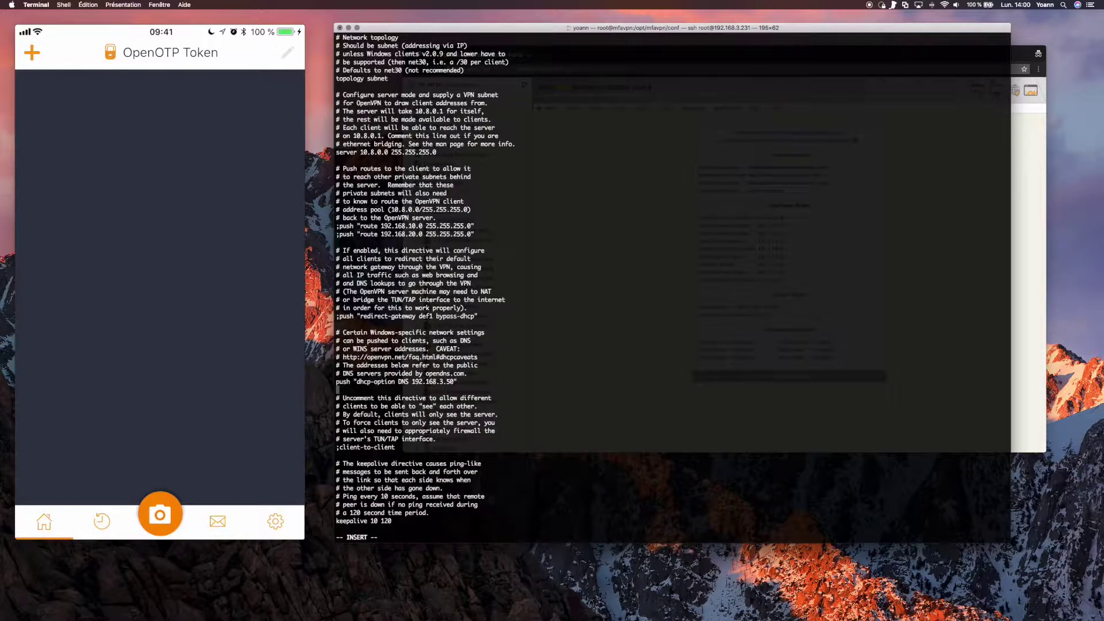
key("super+Tab")
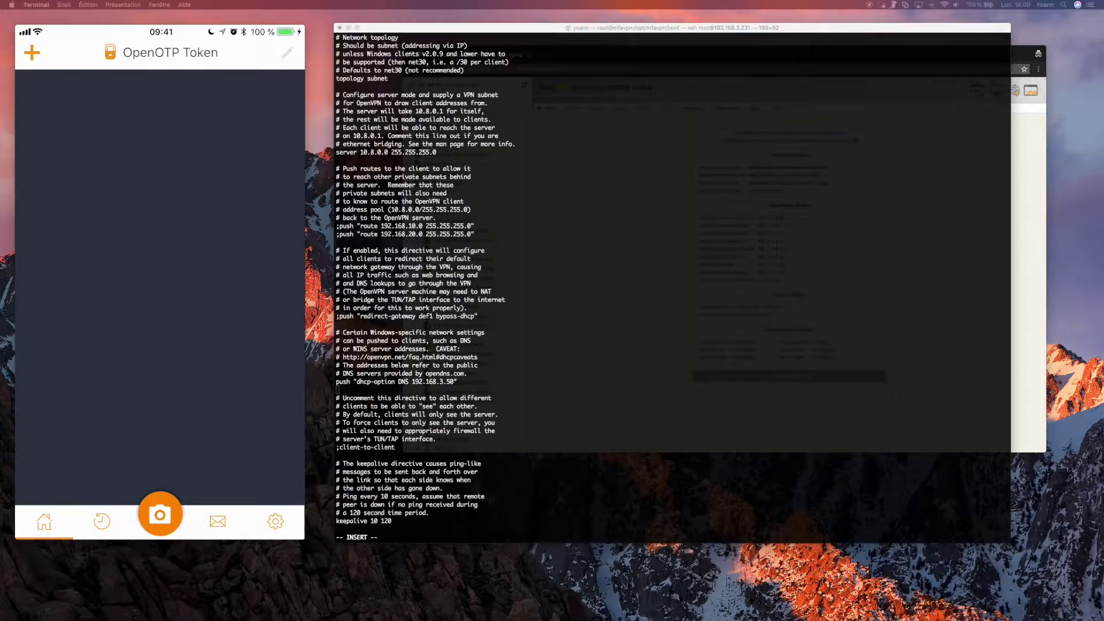
key("super+Tab")
type("push \"dhcp-option DOMAIN yorcdevs.com\"")
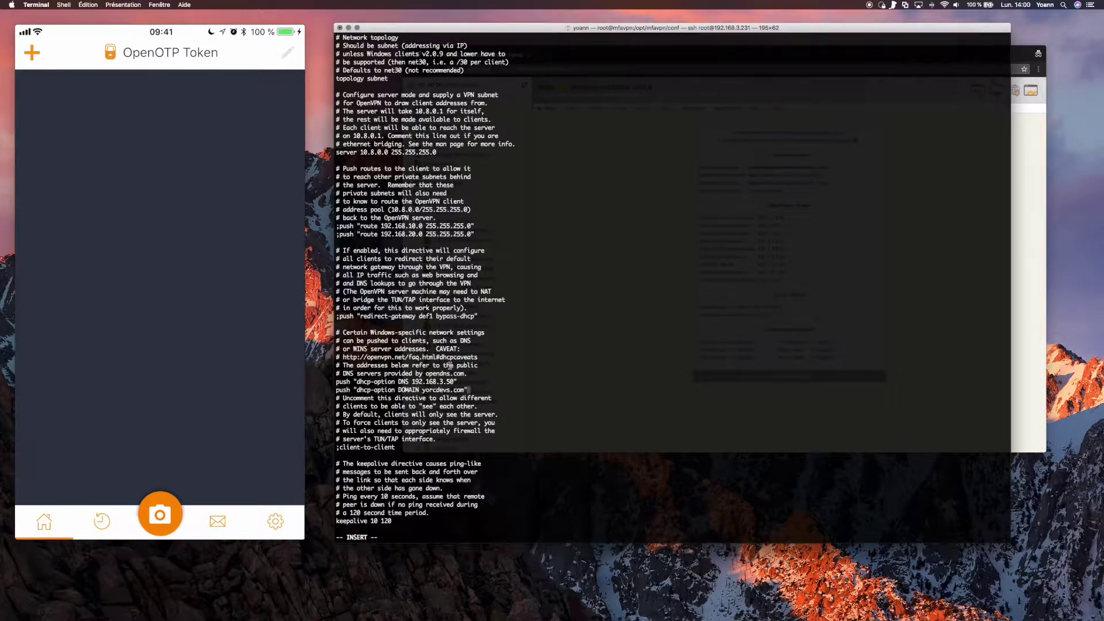
key("Return")
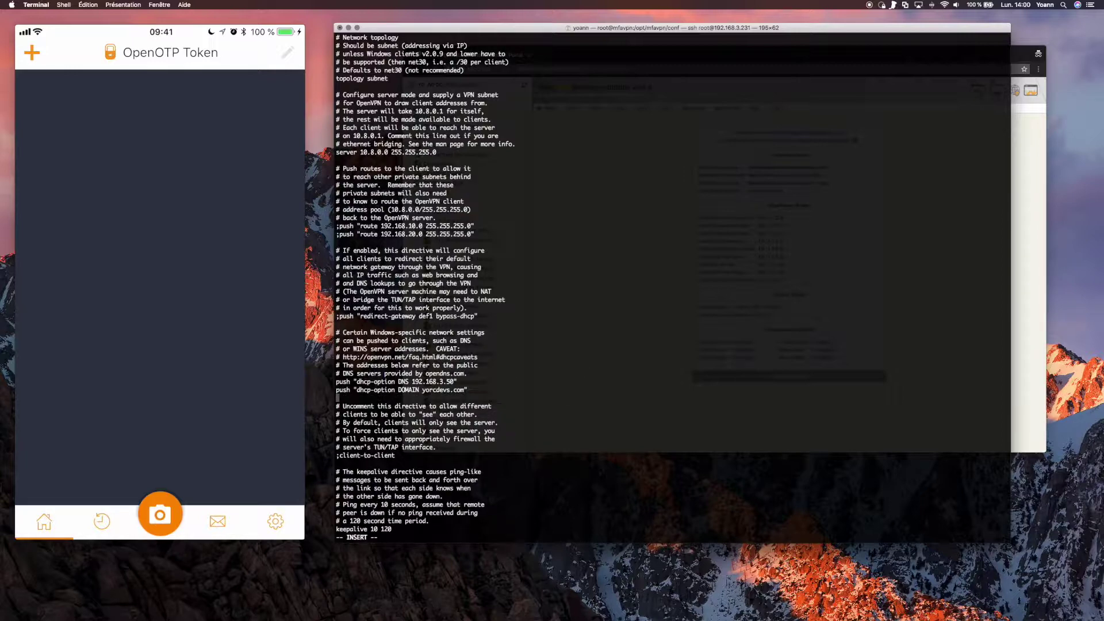
key("Down")
key("Down")
key("Down")
key("Down")
key("Down")
key("Down")
key("Down")
key("Down")
key("Down")
key("Down")
key("Down")
key("Down")
key("Down")
key("Down")
key("Down")
key("Down")
key("Down")
key("Down")
key("Down")
key("Down")
key("Down")
key("Down")
key("Down")
key("Down")
key("Down")
key("Down")
key("Down")
key("Down")
key("Down")
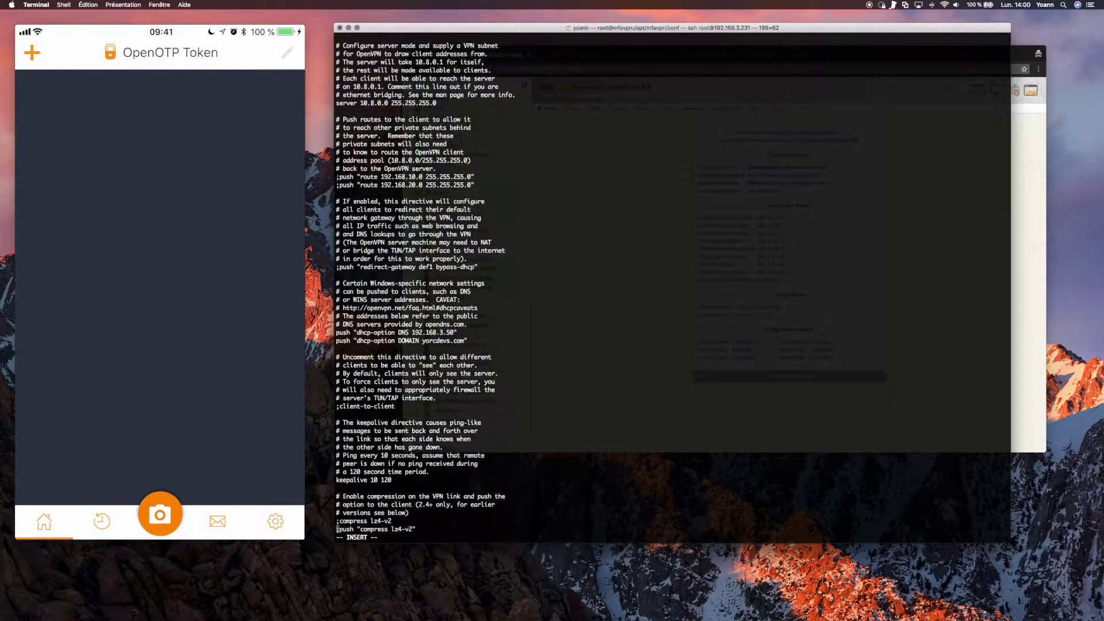
key("Down")
key("Down")
key("Down")
key("Down")
key("Down")
key("Down")
key("Down")
key("Down")
key("Down")
key("Down")
key("Down")
key("Down")
key("Down")
key("Down")
key("Down")
key("Down")
key("Down")
key("Down")
key("Down")
key("Down")
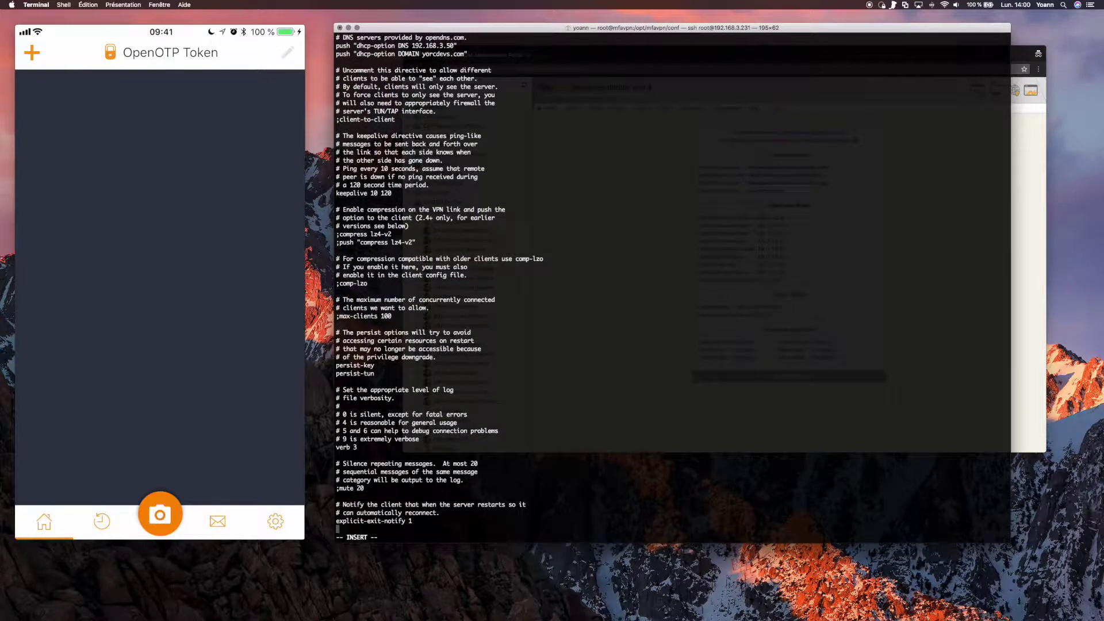
key("Escape")
type(":wq")
key("Return")
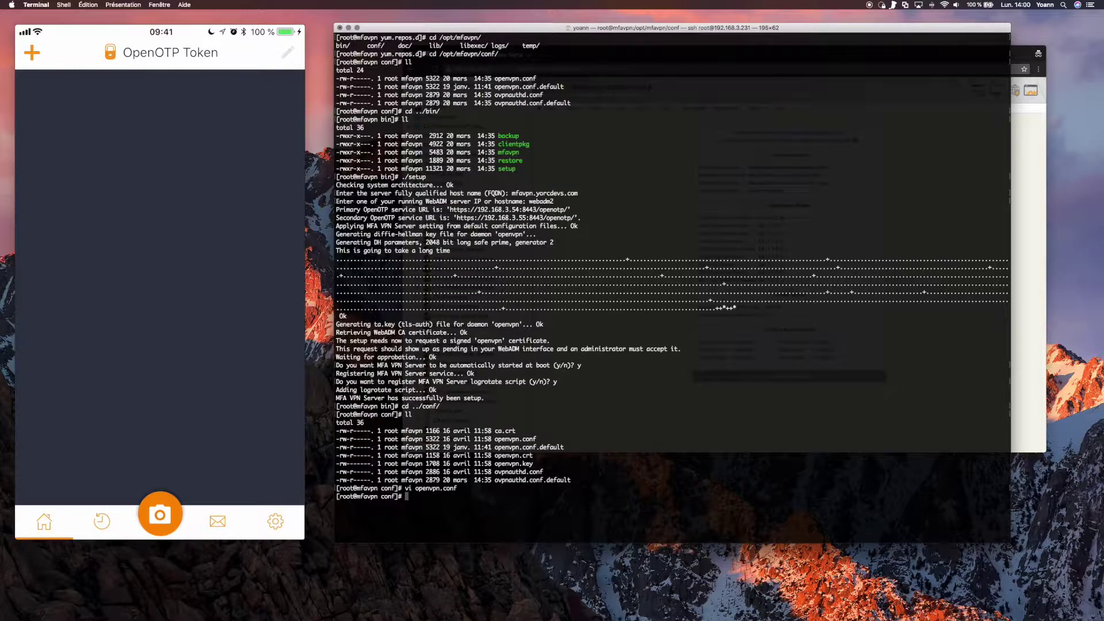
type("vi ovpnauthd.conf")
key("Return")
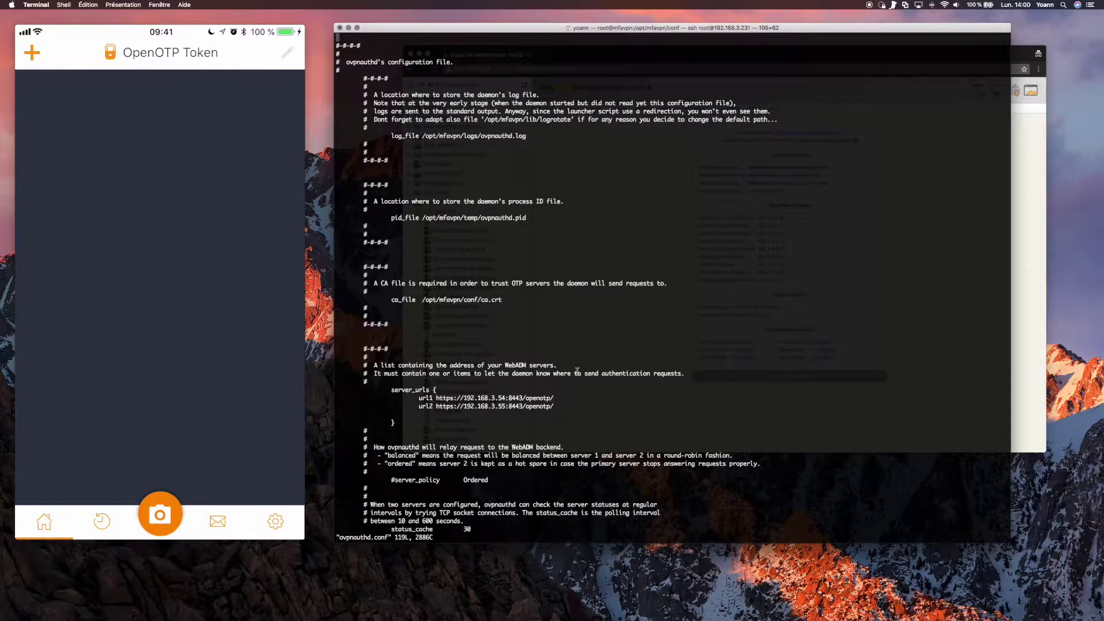
key("Down")
key("Down")
key("Down")
key("Down")
key("Down")
key("Down")
key("Down")
key("Down")
key("Down")
key("Down")
key("Down")
key("Down")
key("Down")
key("Down")
key("Down")
key("Down")
key("Down")
key("Down")
key("Down")
key("Down")
key("Down")
key("Down")
key("Down")
key("Down")
key("Down")
key("Down")
key("Down")
key("Down")
key("Down")
key("Down")
key("Down")
key("Down")
key("Down")
key("Down")
key("Down")
key("Down")
key("Down")
key("Down")
key("Down")
key("Down")
left_click_drag(391, 389, 563, 406)
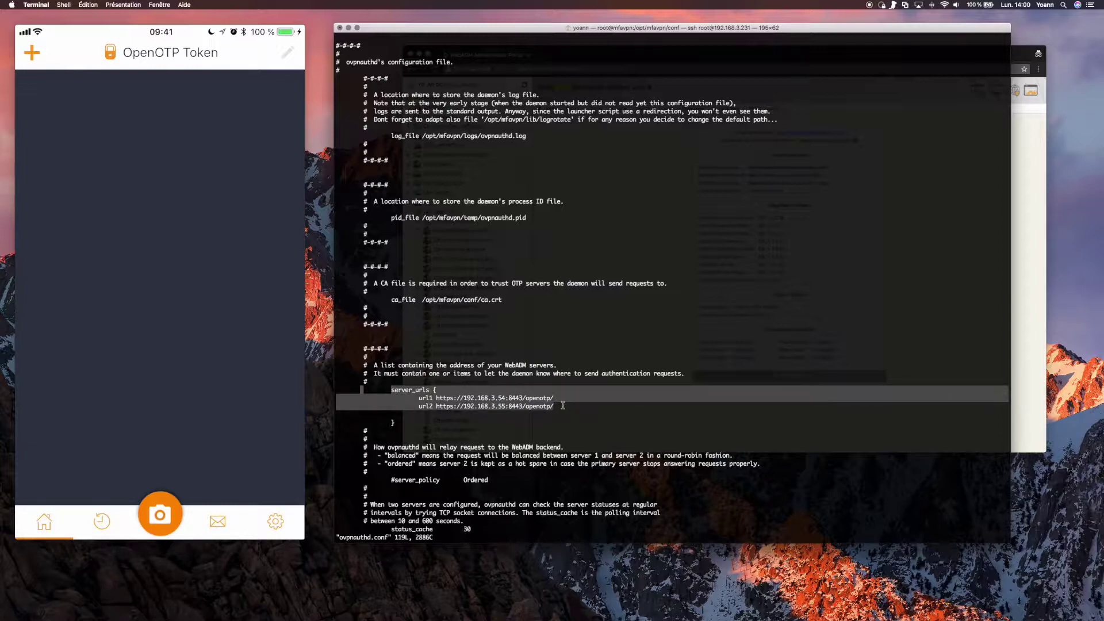
key("Down")
key("Down")
key("Down")
key("Down")
key("Down")
key("Down")
key("Down")
key("Down")
key("Down")
key("Down")
key("Down")
key("Down")
key("Down")
key("Down")
key("Down")
key("Down")
key("Down")
key("Down")
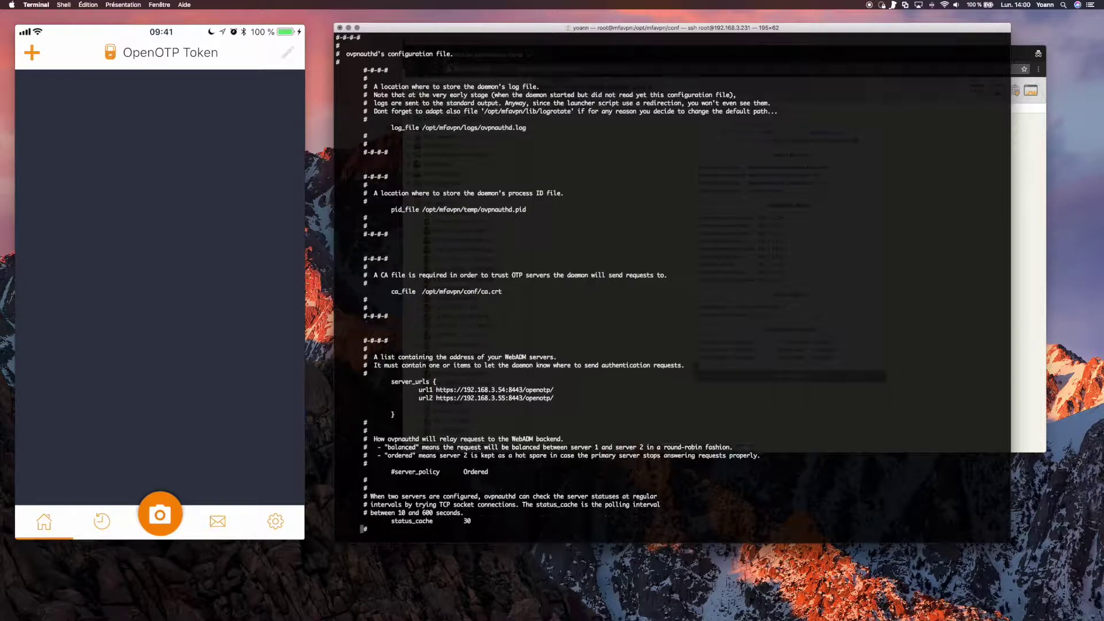
key("Down")
key("Down")
key("Down")
key("Down")
key("Down")
key("Down")
key("Down")
key("Down")
key("Down")
key("Down")
key("Down")
key("Down")
key("Down")
key("Down")
key("Down")
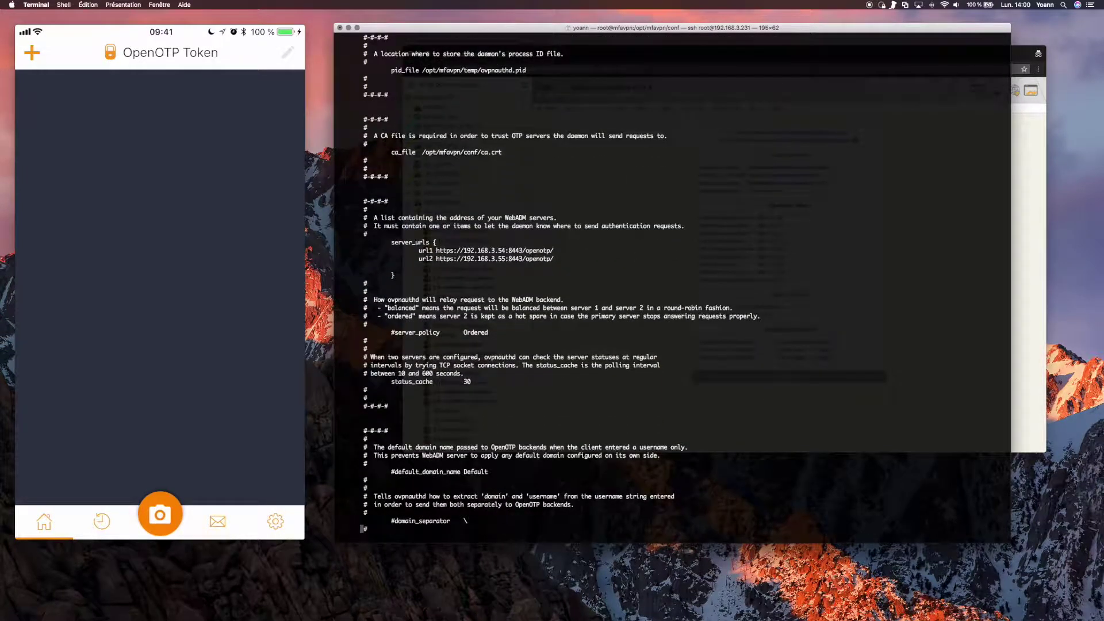
key("Down")
key("Down")
key("Down")
key("Down")
key("Down")
key("Down")
key("Down")
key("Down")
key("Down")
key("Down")
key("Down")
key("Down")
key("Down")
key("Down")
key("Down")
key("Down")
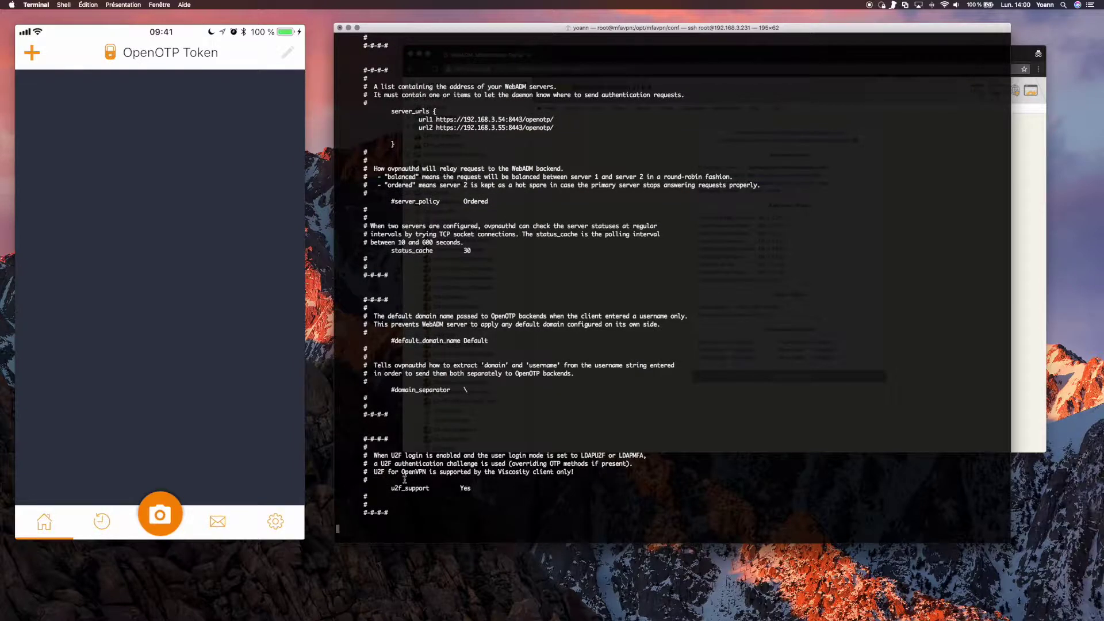
left_click_drag(389, 487, 474, 489)
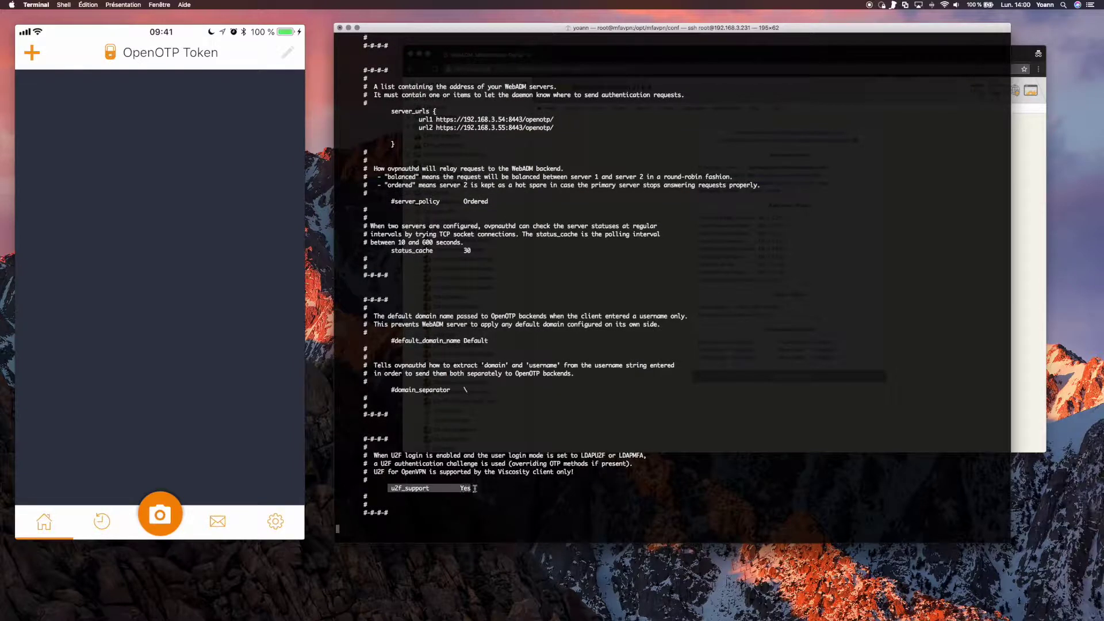
key("Down")
key("Down")
key("Down")
key("Down")
key("Down")
key("Down")
key("Down")
key("Down")
key("Down")
key("Down")
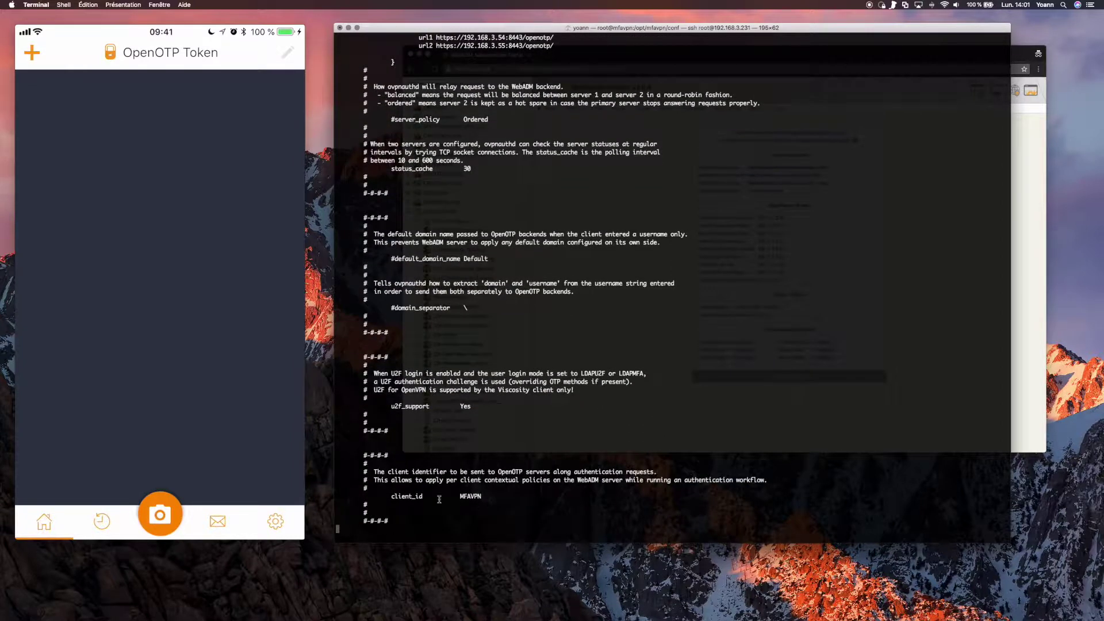
left_click_drag(389, 495, 484, 494)
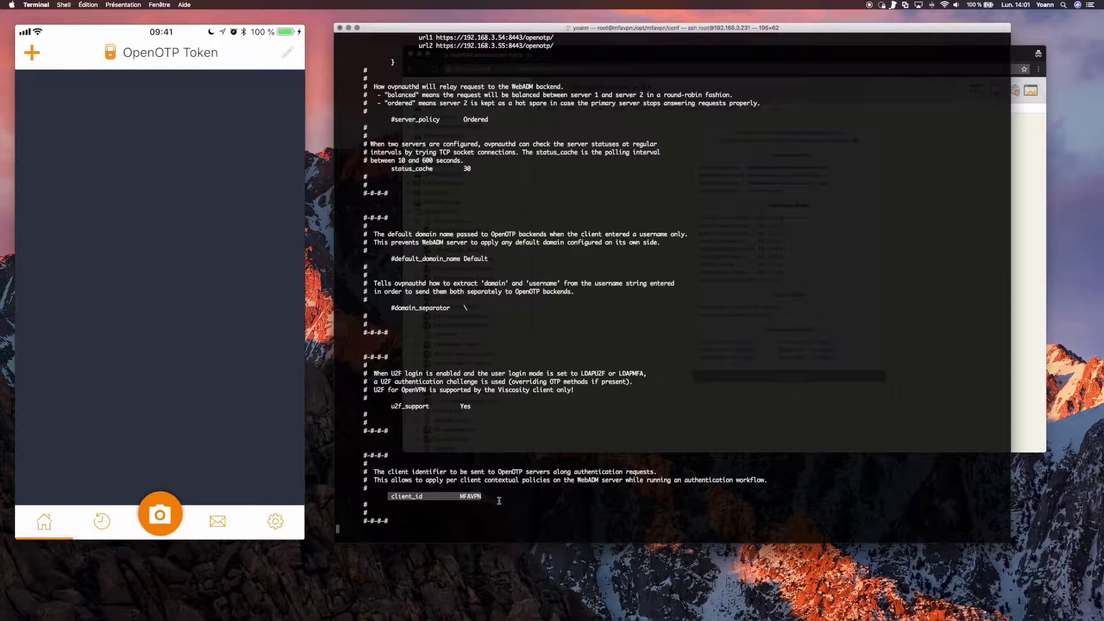
left_click(499, 500)
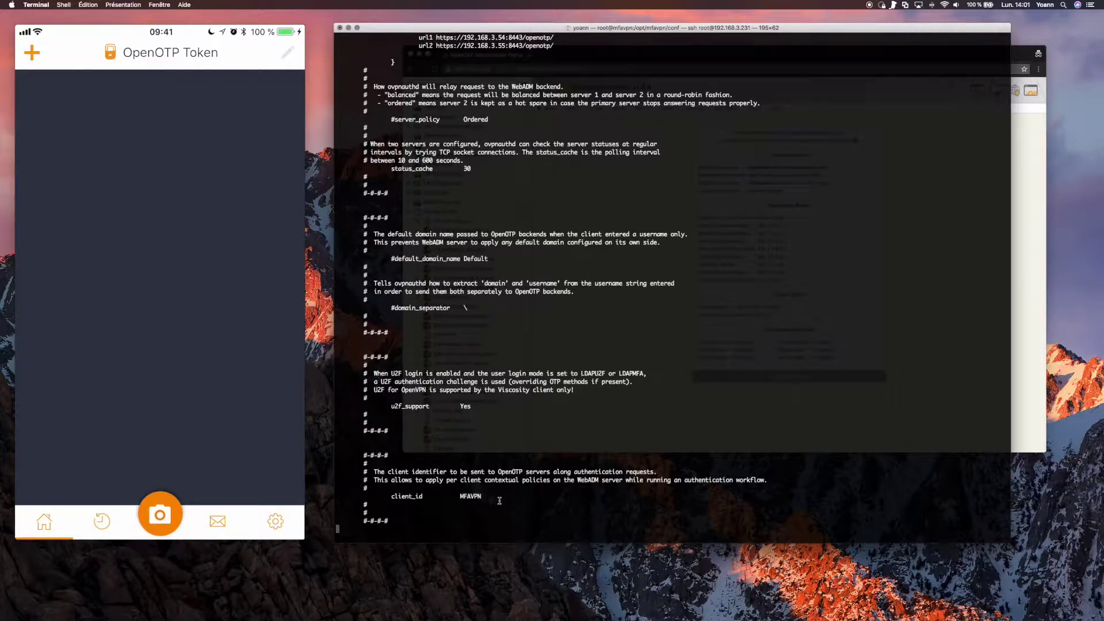
type(":wq")
key("Return")
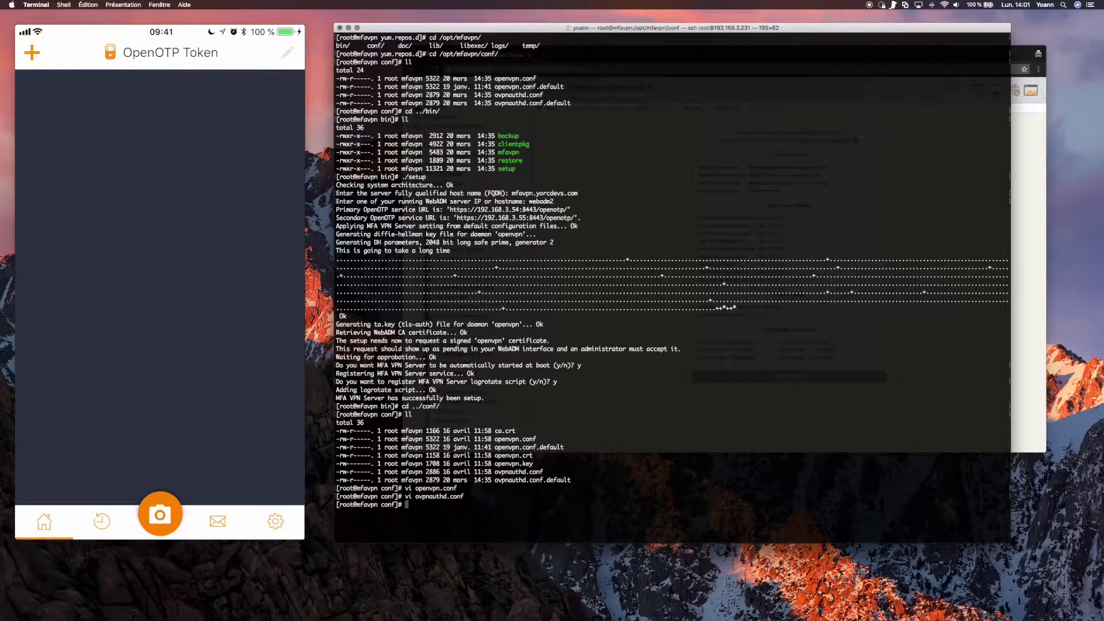
Run ./clientpkg admin in the bin folder and confirm admin.zip was created.
type("cd ../bin/")
key("Return")
type("ll")
key("Return")
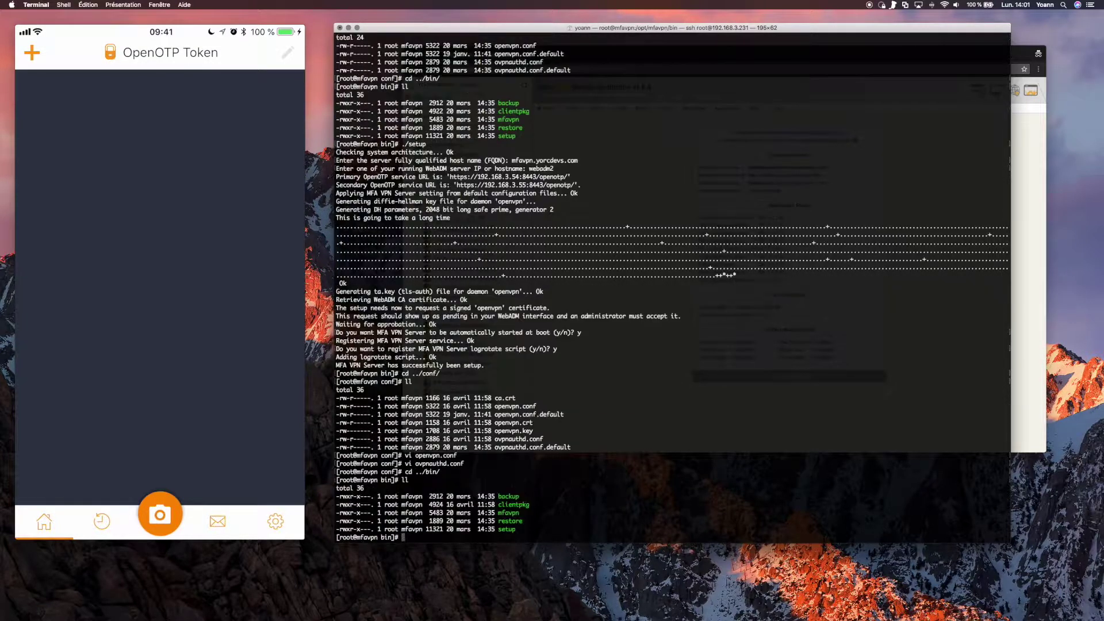
type("./cl")
key("Tab")
type("admin")
key("Return")
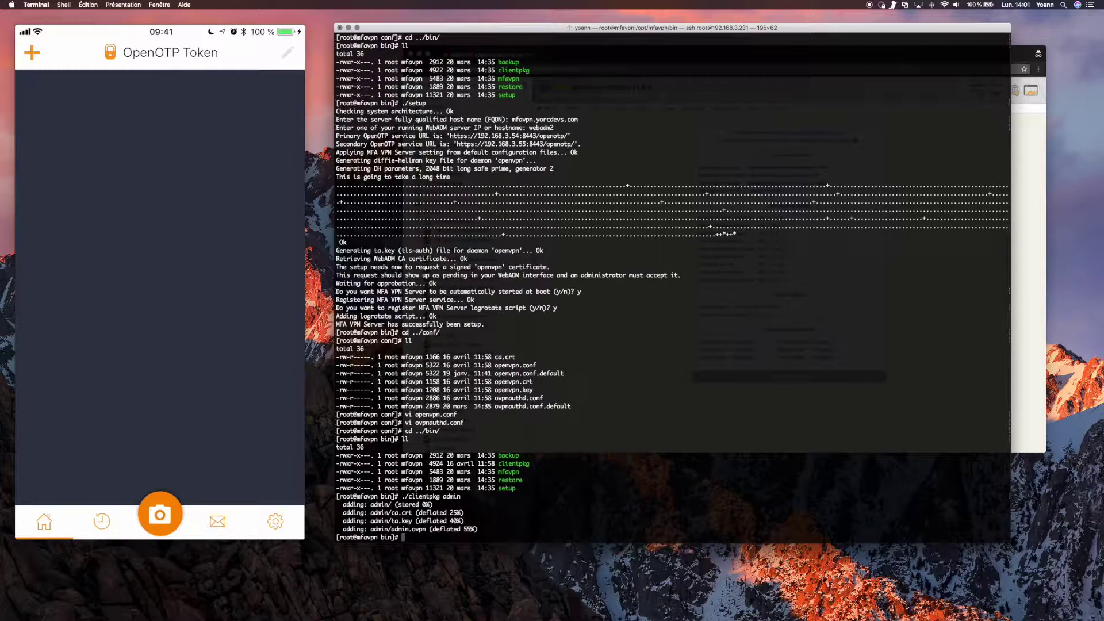
type("ll")
key("Return")
Copy admin.zip via scp to the Mac's Desktop at 192.168.3.181, accepting the host key.
type("scp")
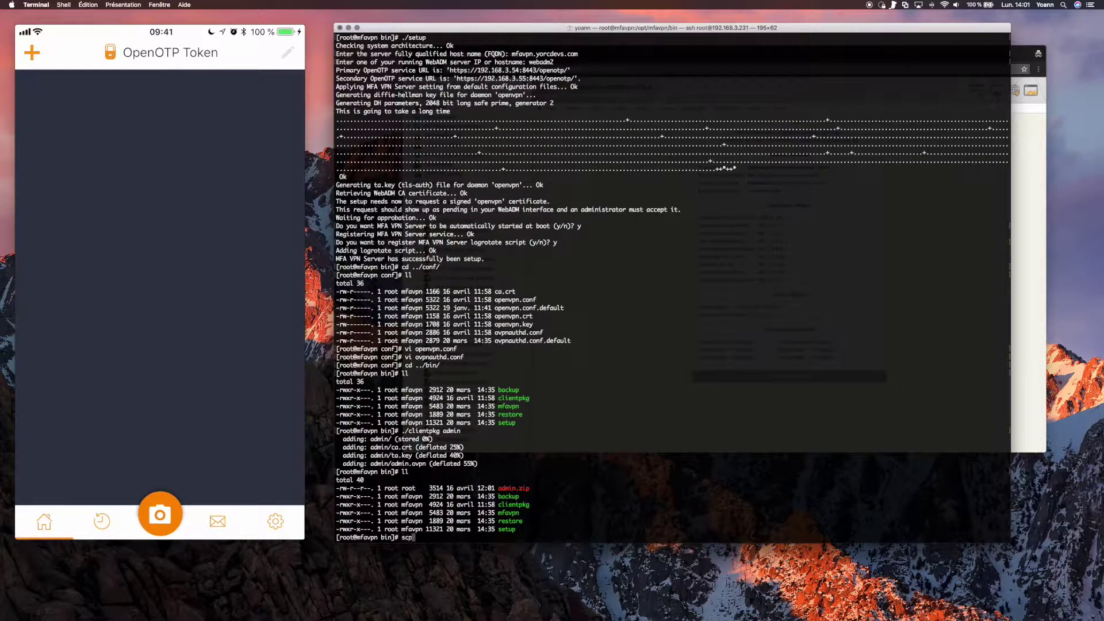
type(" admin.zip yoann@192.168.3.181:/Users")
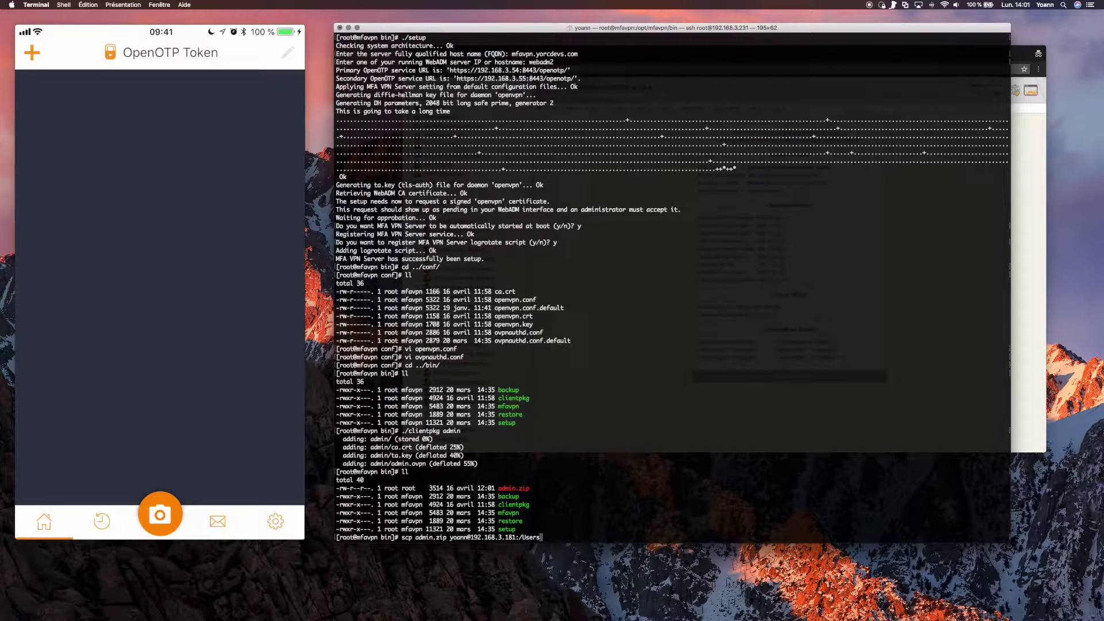
type("/yoann/Desktop/")
key("Return")
type("yes")
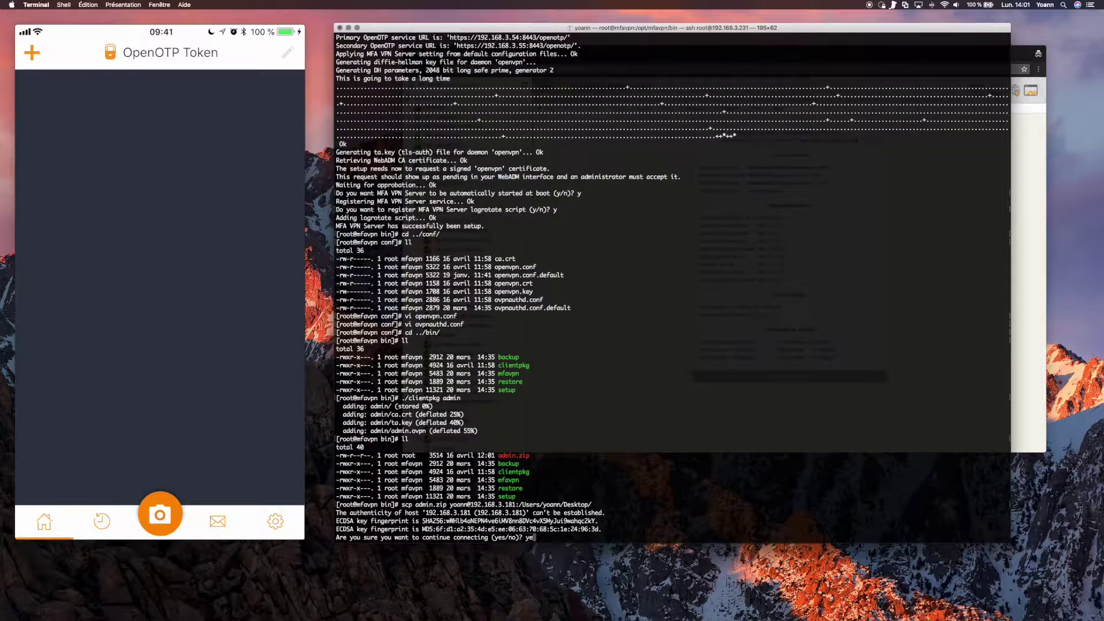
key("Return")
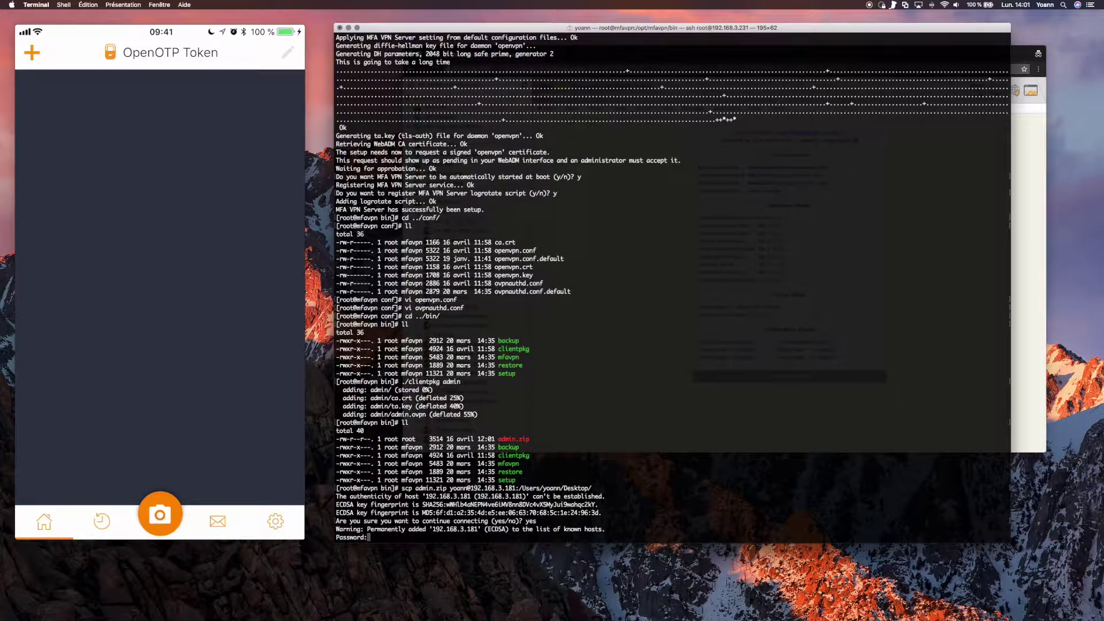
key("Return")
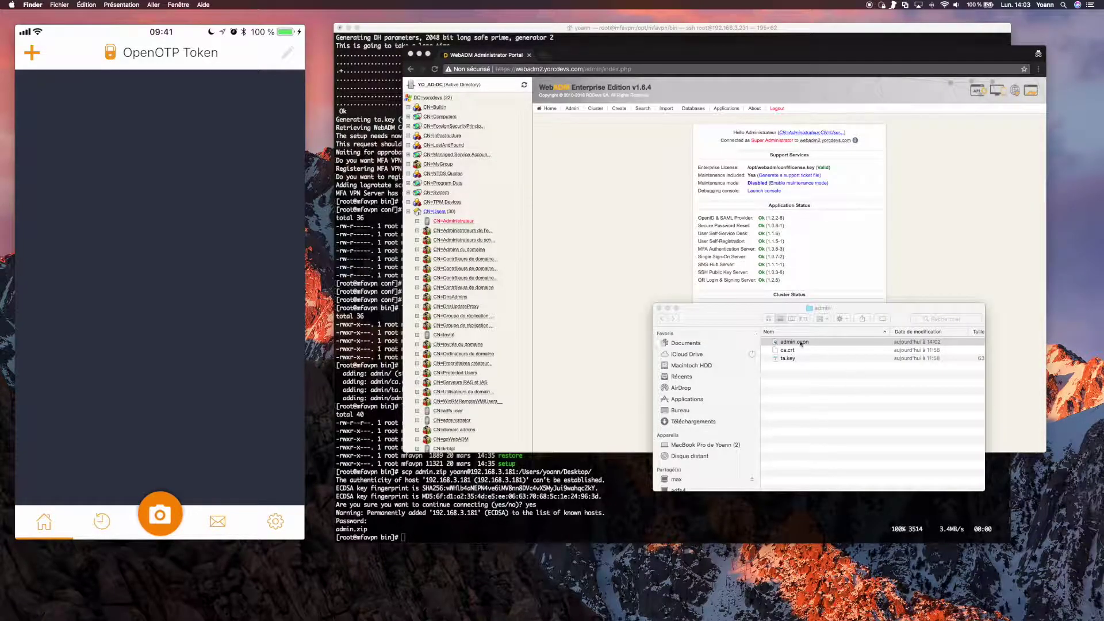
Open admin.ovpn with Viscosity, acknowledge the import, and check the admin connection in the menu bar.
left_click(801, 344)
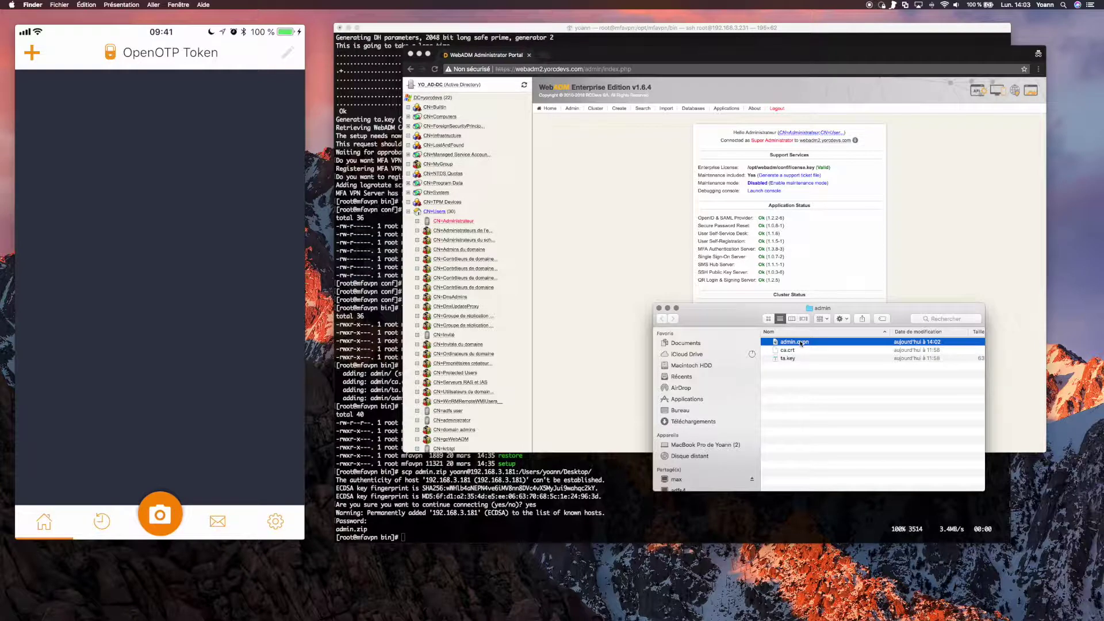
right_click(801, 343)
mouse_move(846, 350)
key("Right")
key("Down")
key("Return")
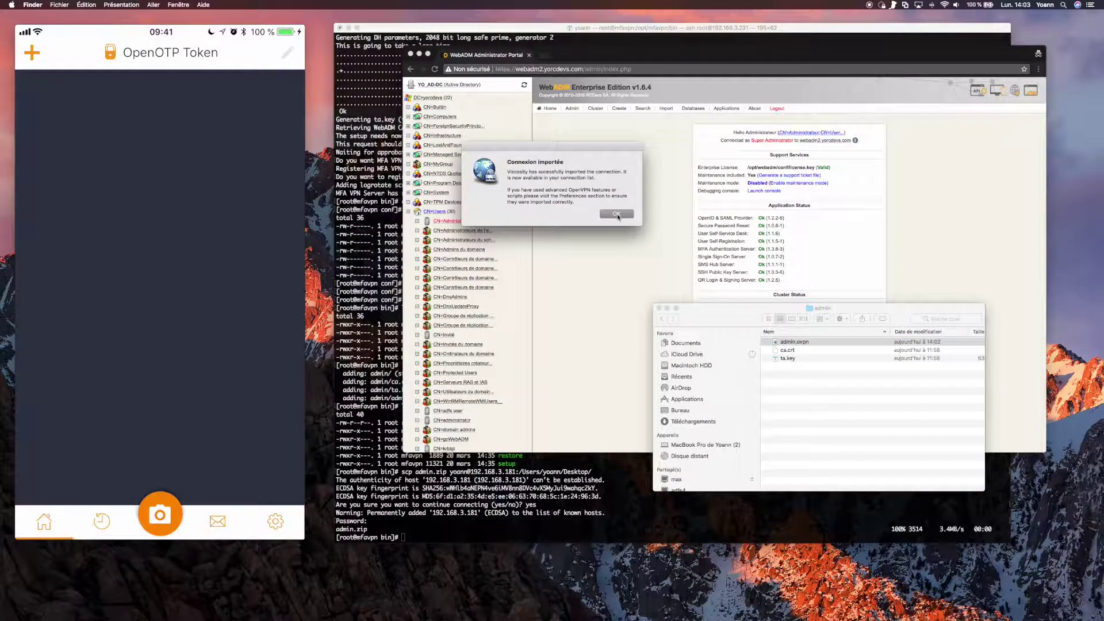
left_click(616, 214)
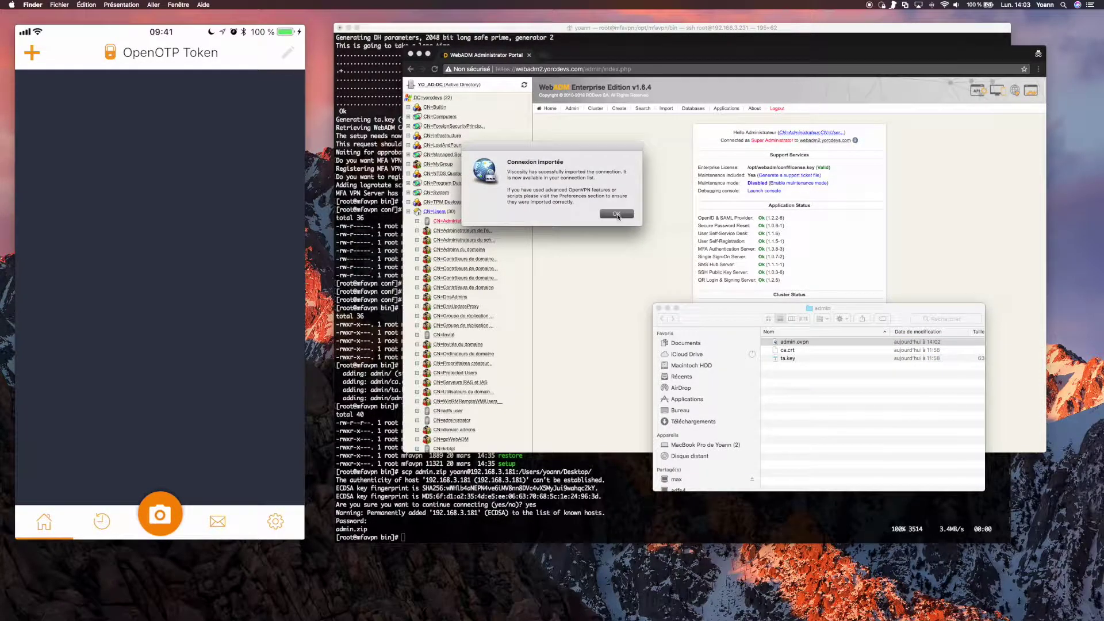
left_click(882, 5)
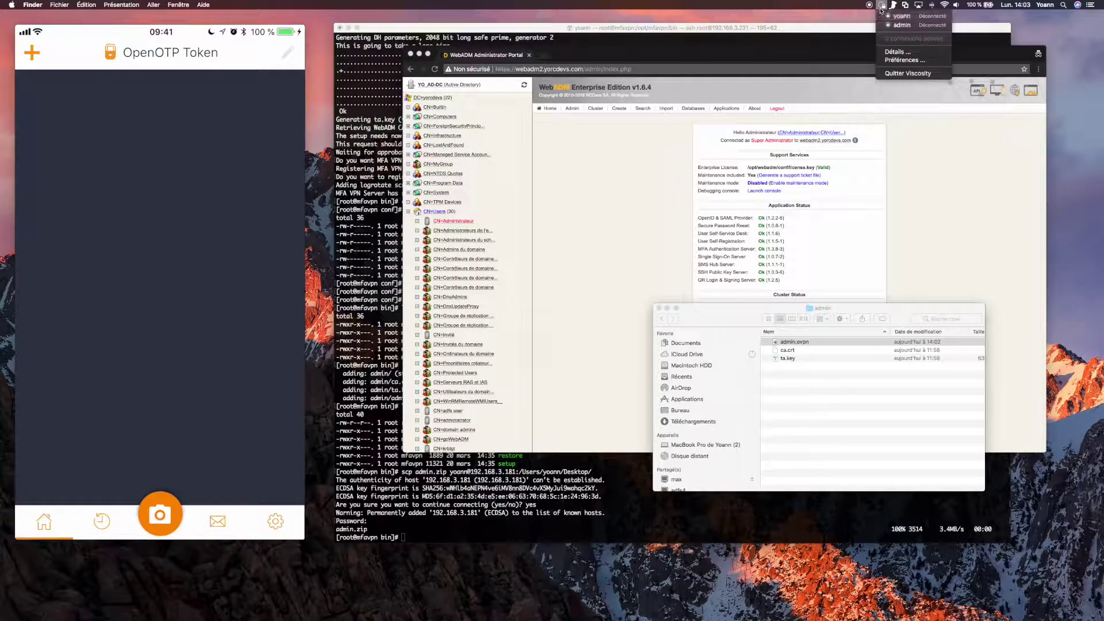
left_click(652, 179)
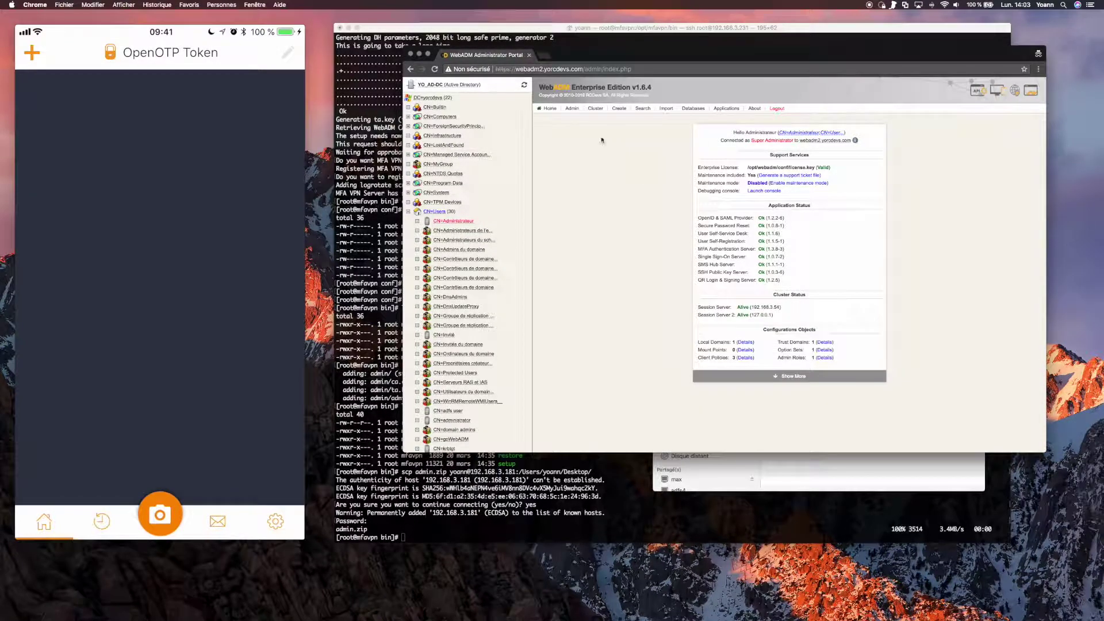
Register a Yubico U2F key for CN=Administrateur through the OpenOTP actions, then go to the Admin page.
left_click(453, 222)
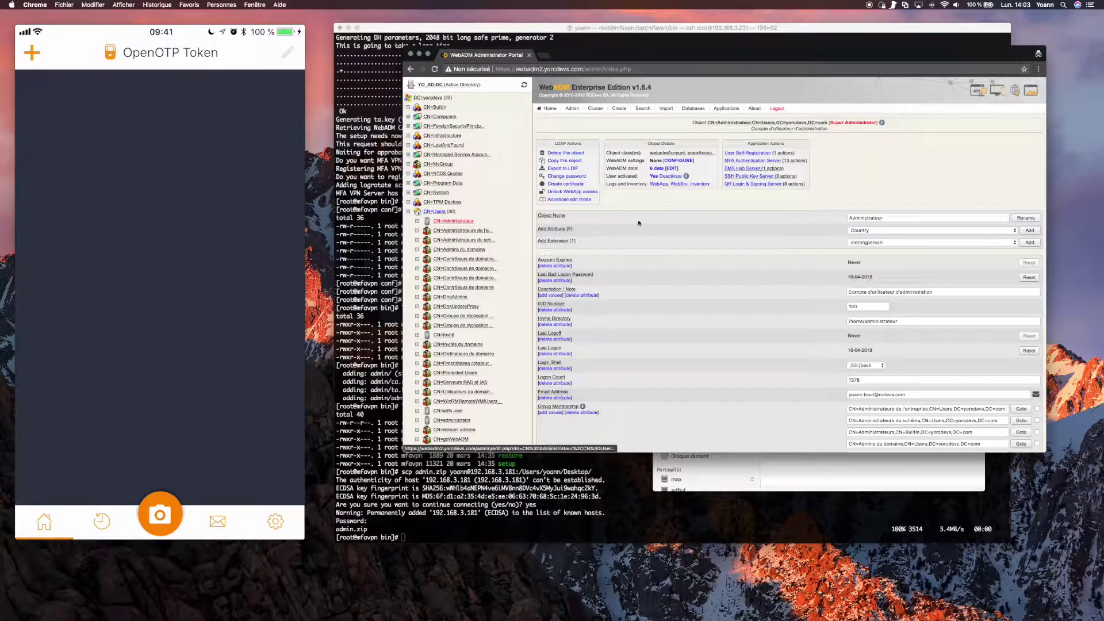
left_click(747, 165)
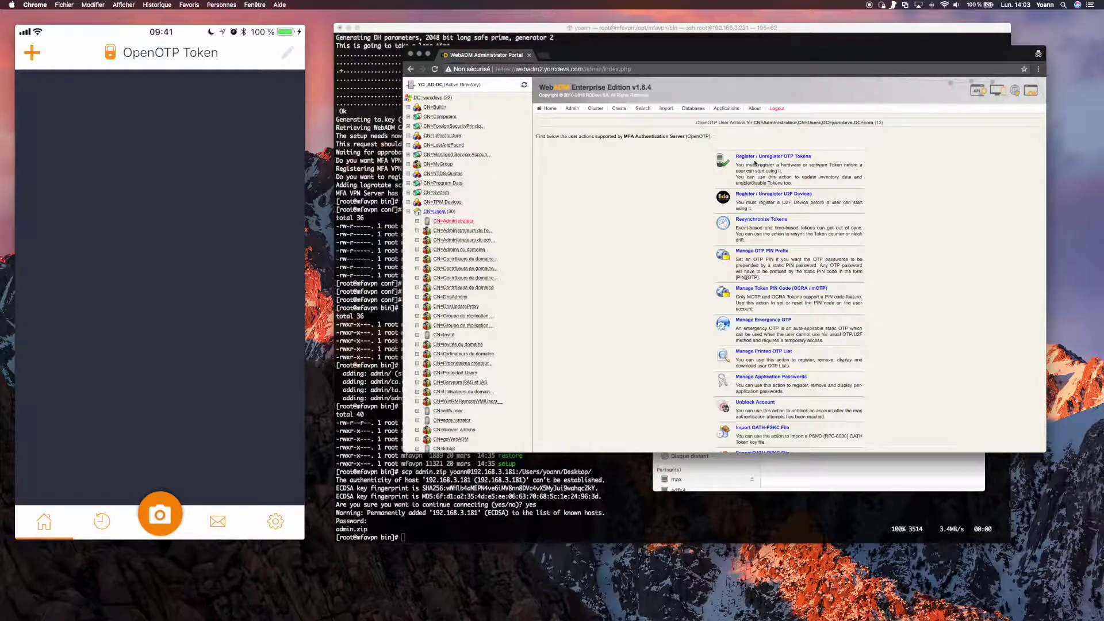
left_click(766, 198)
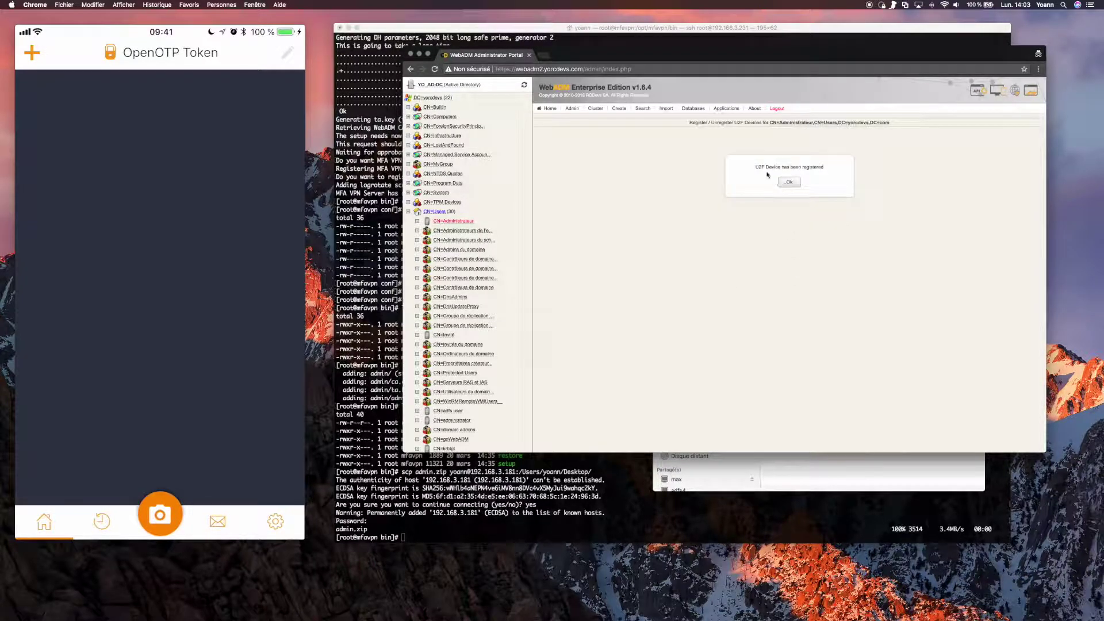
left_click(789, 182)
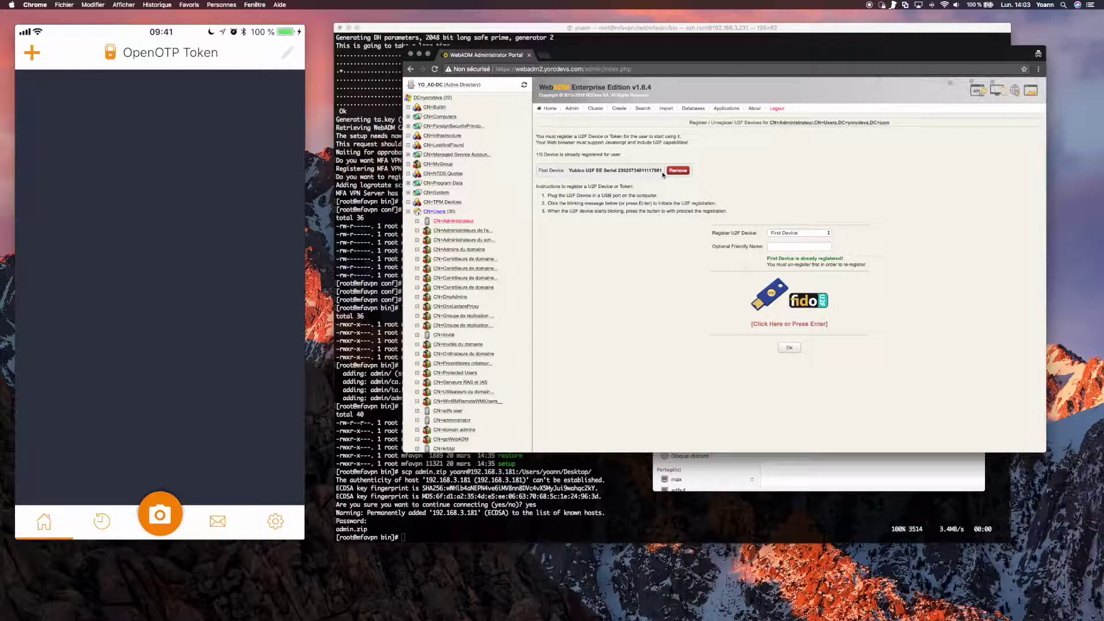
left_click_drag(663, 171, 569, 171)
left_click(572, 109)
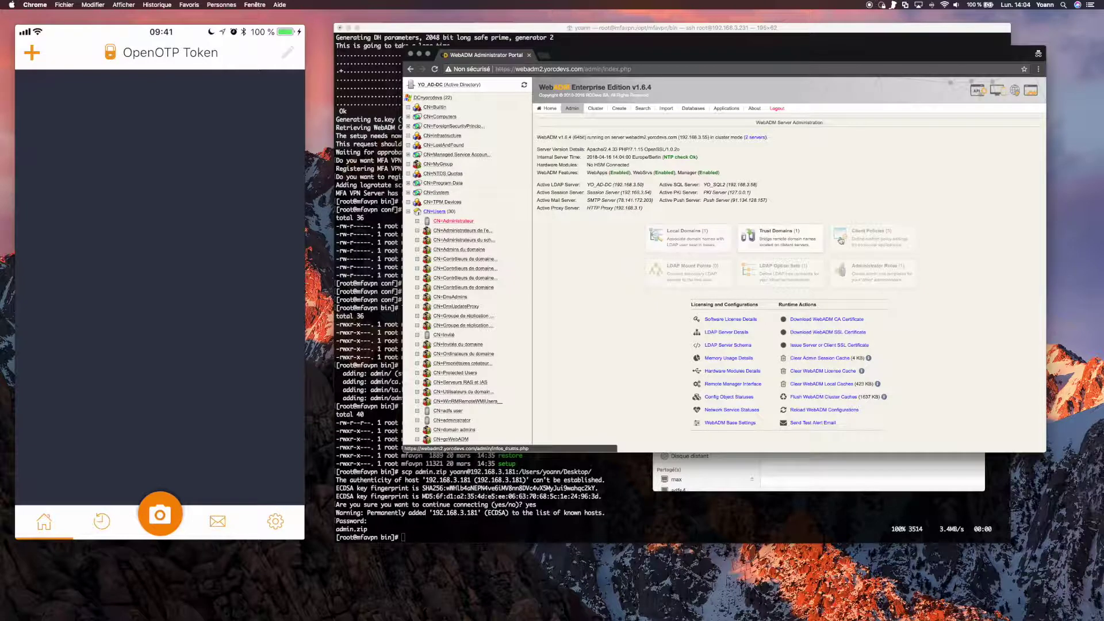
Open the MFAVPN client policy's configuration form from the registered Client Policies list.
left_click(871, 238)
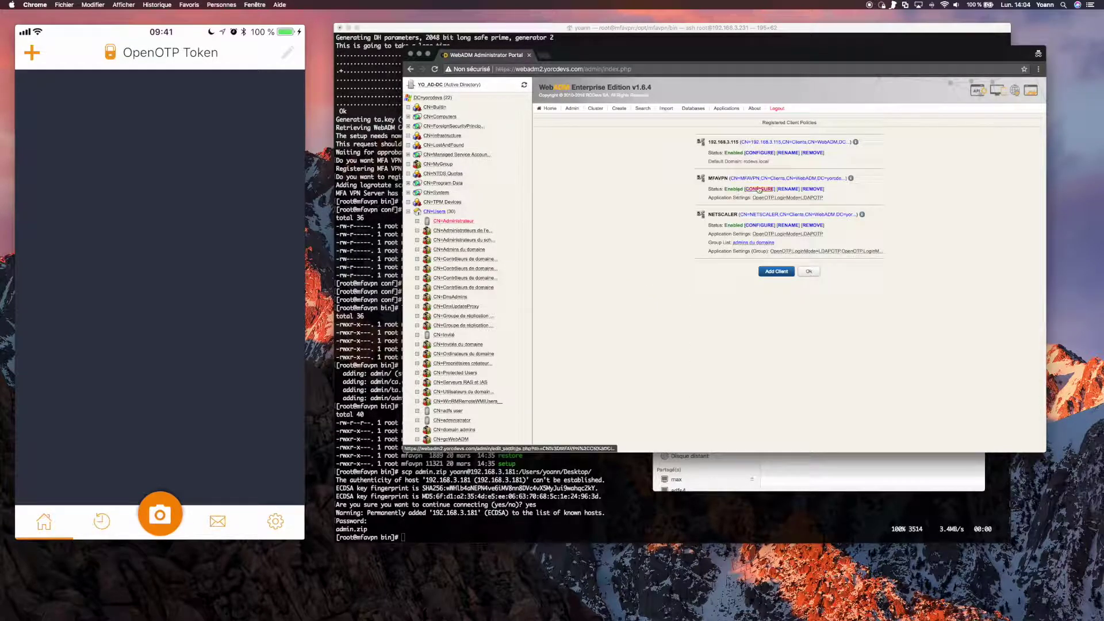
left_click_drag(709, 178, 728, 178)
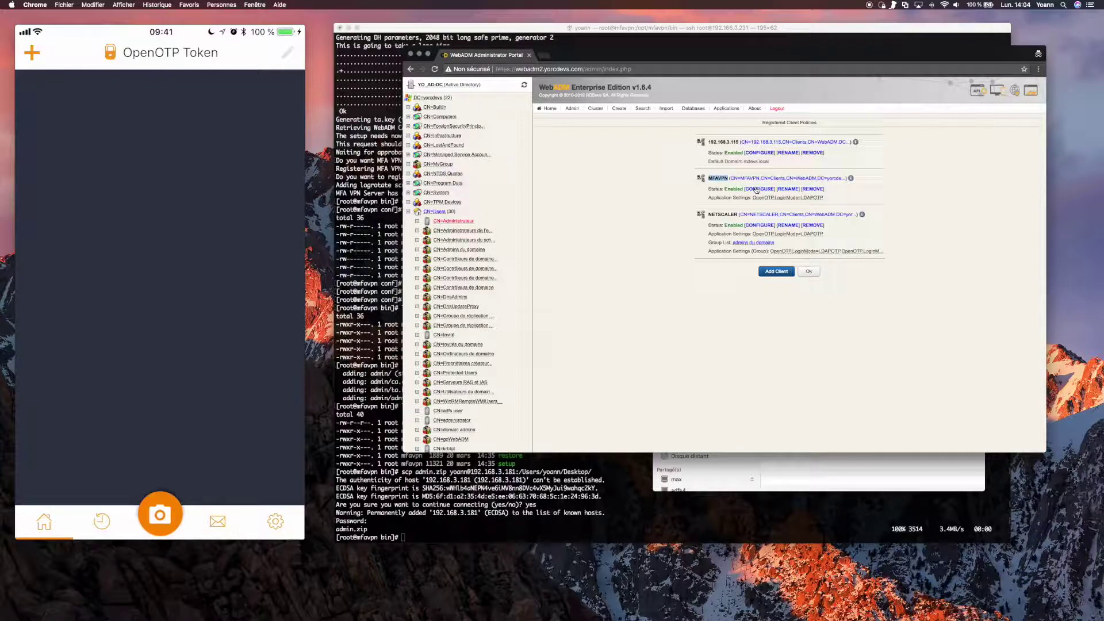
left_click(756, 189)
scroll(888, 305, "down", 10)
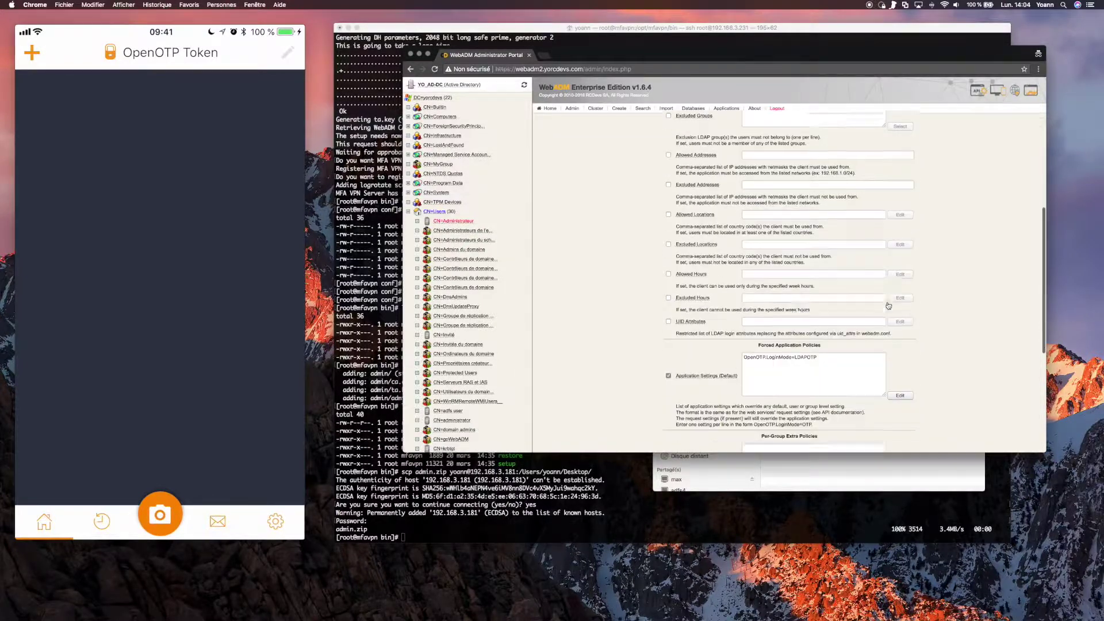
scroll(888, 305, "down", 5)
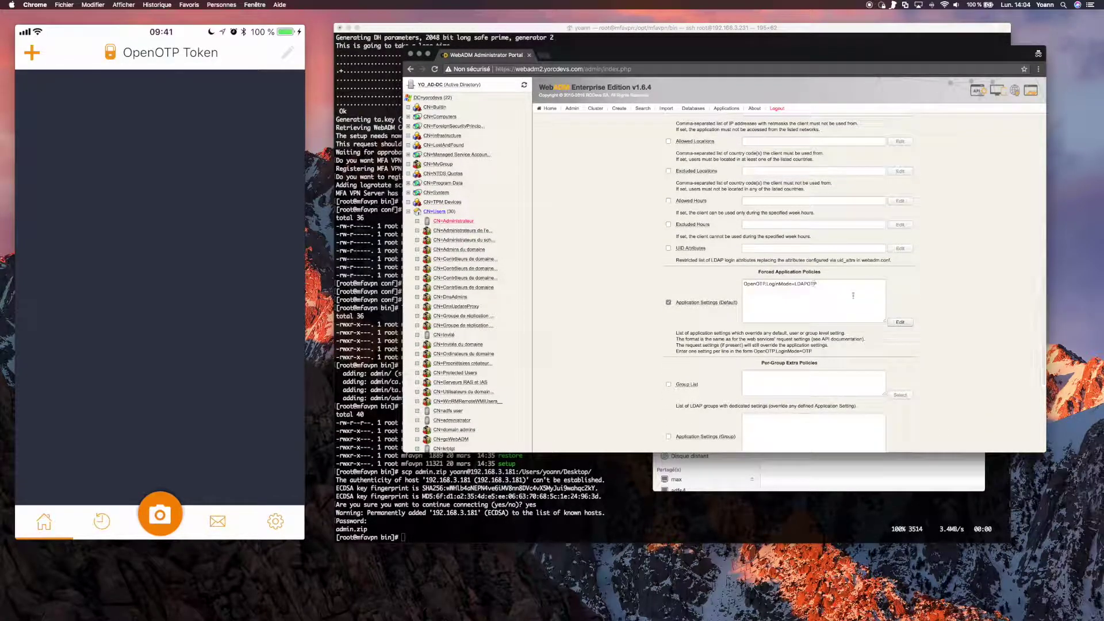
scroll(833, 299, "down", 1)
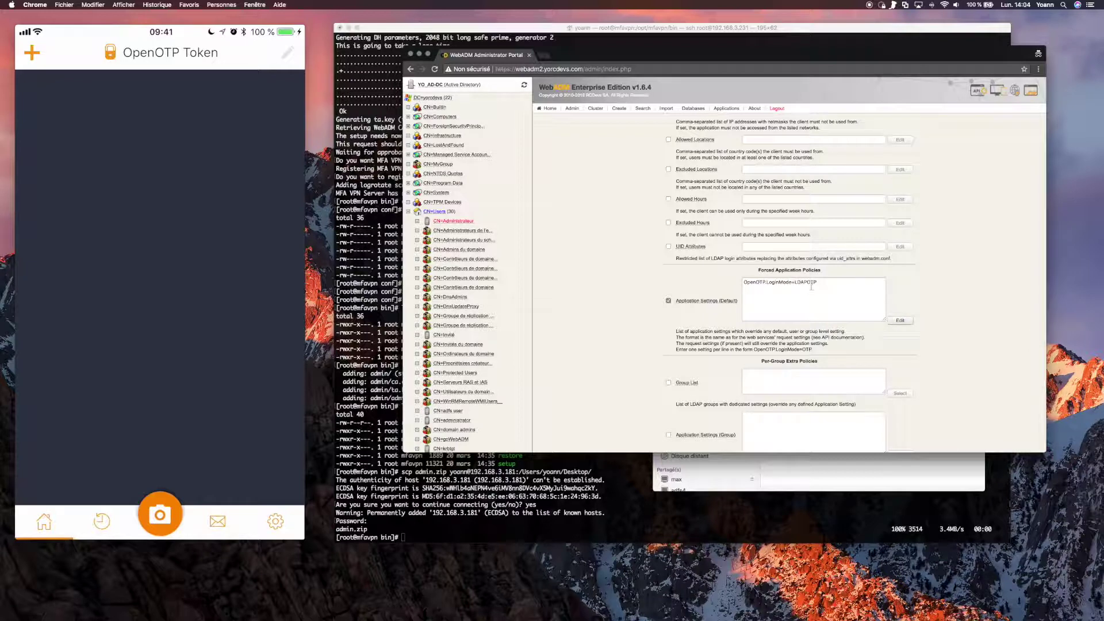
Set the forced application Login Mode to LDAPU2F, save the settings and apply the policy.
left_click(899, 320)
left_click(770, 151)
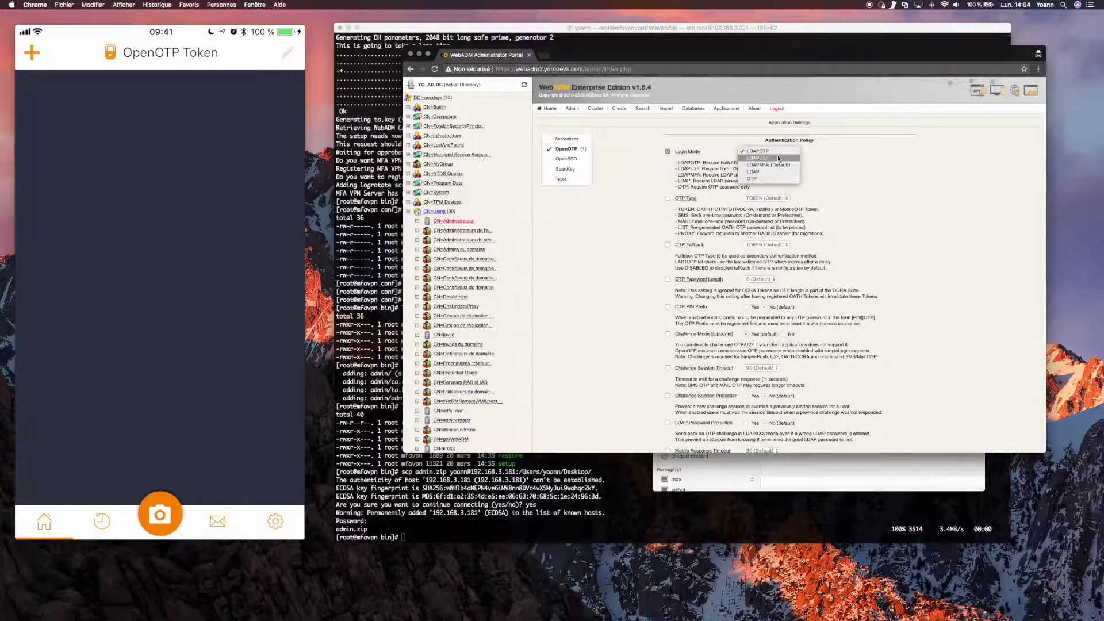
left_click(761, 159)
scroll(805, 345, "down", 10)
left_click(757, 437)
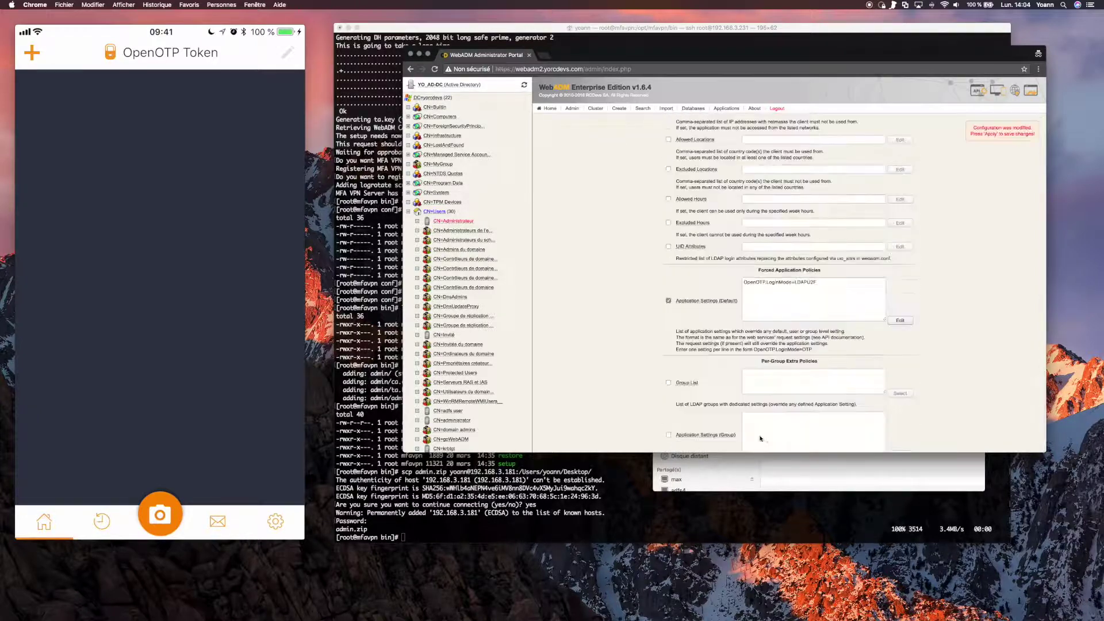
scroll(764, 430, "down", 2)
left_click(759, 437)
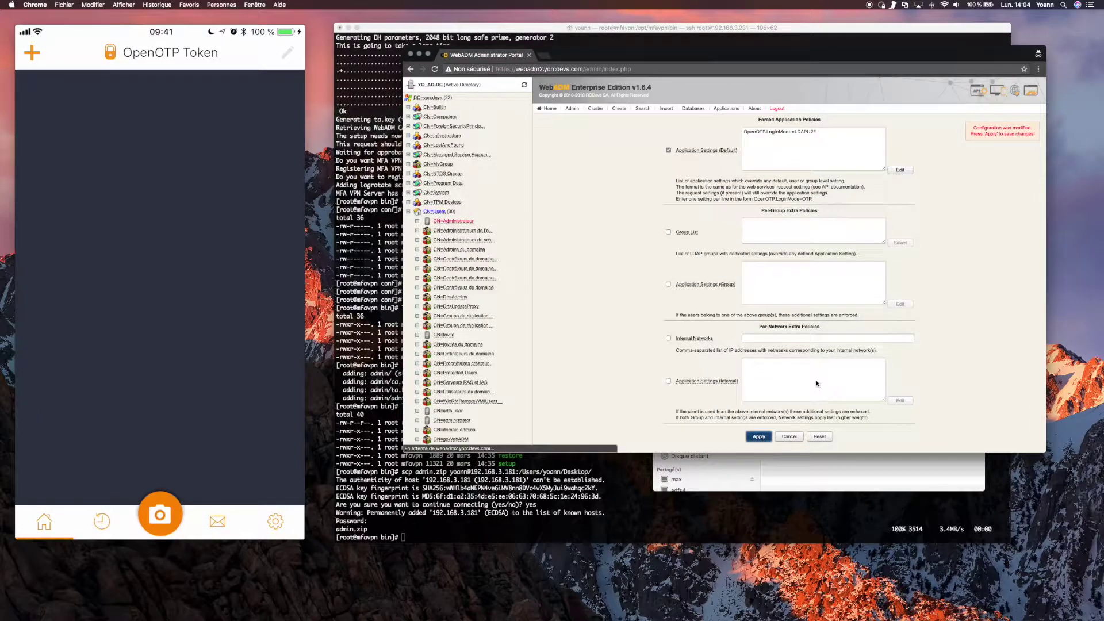
Run ./mfavpn restart from the bin folder so openvpn and ovpnauthd start Ok.
key("super+Tab")
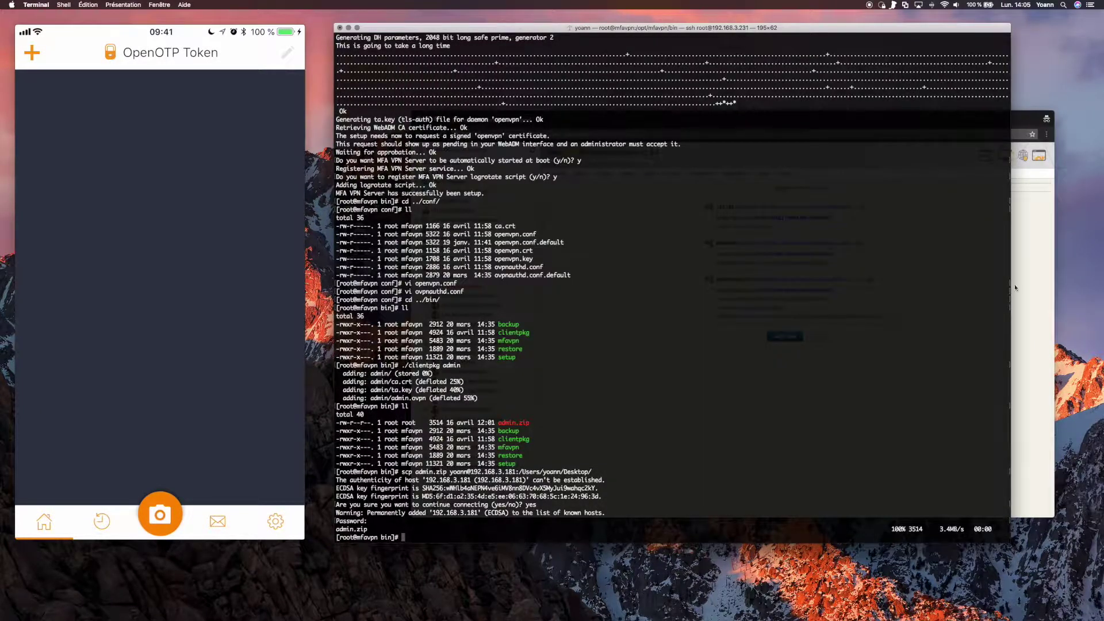
type("/m")
key("Tab")
key("Tab")
key("Tab")
key("BackSpace")
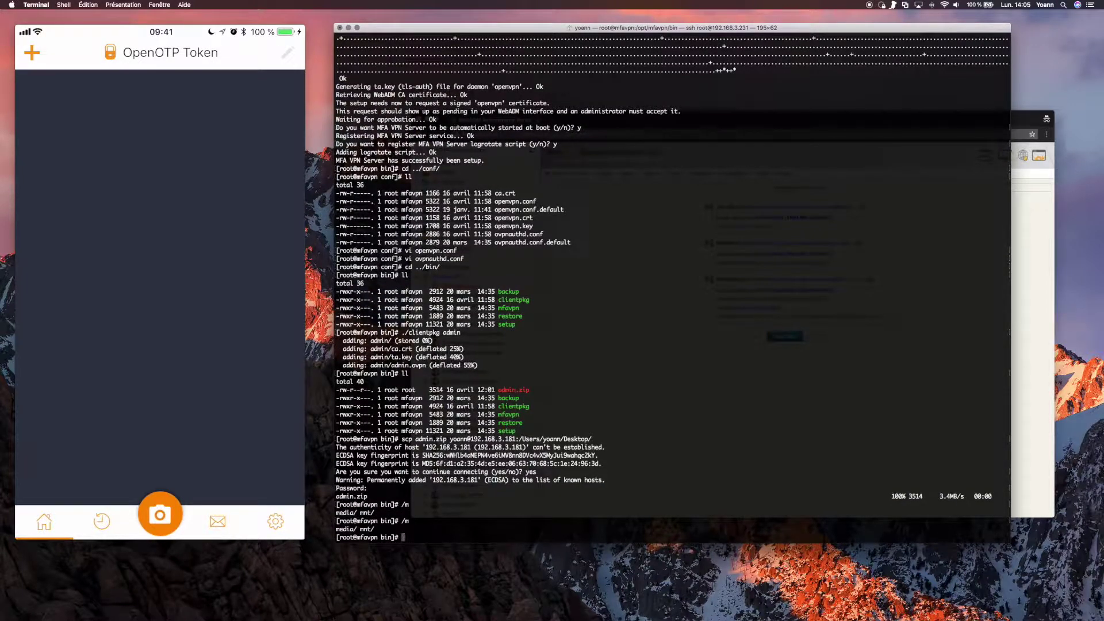
key("BackSpace")
type("./")
key("Tab")
key("Tab")
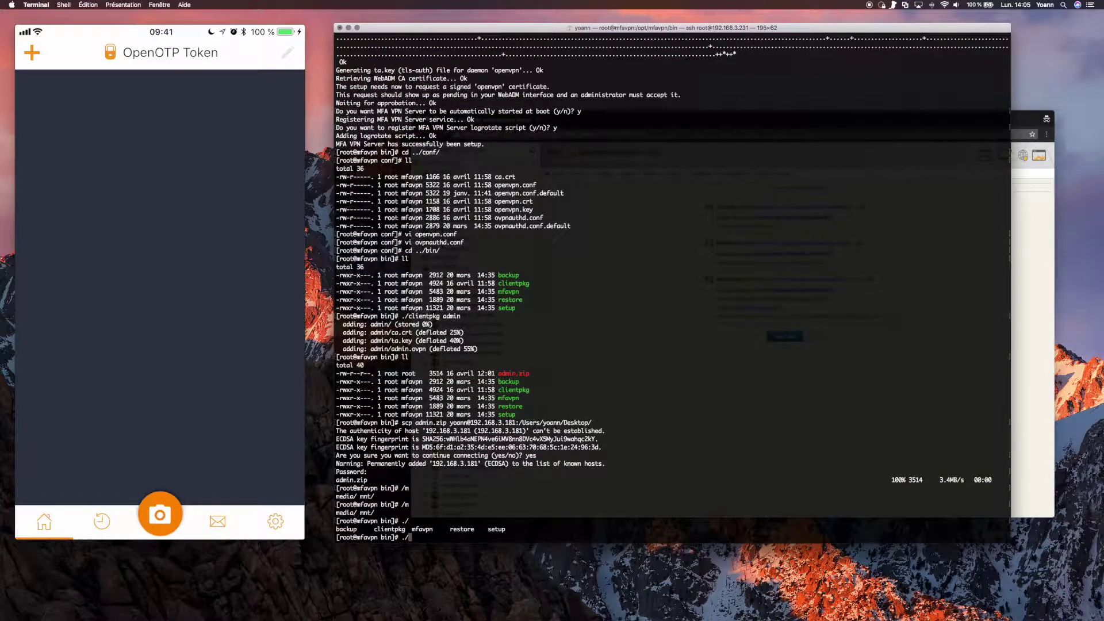
type("m")
key("Tab")
type("restart")
key("Return")
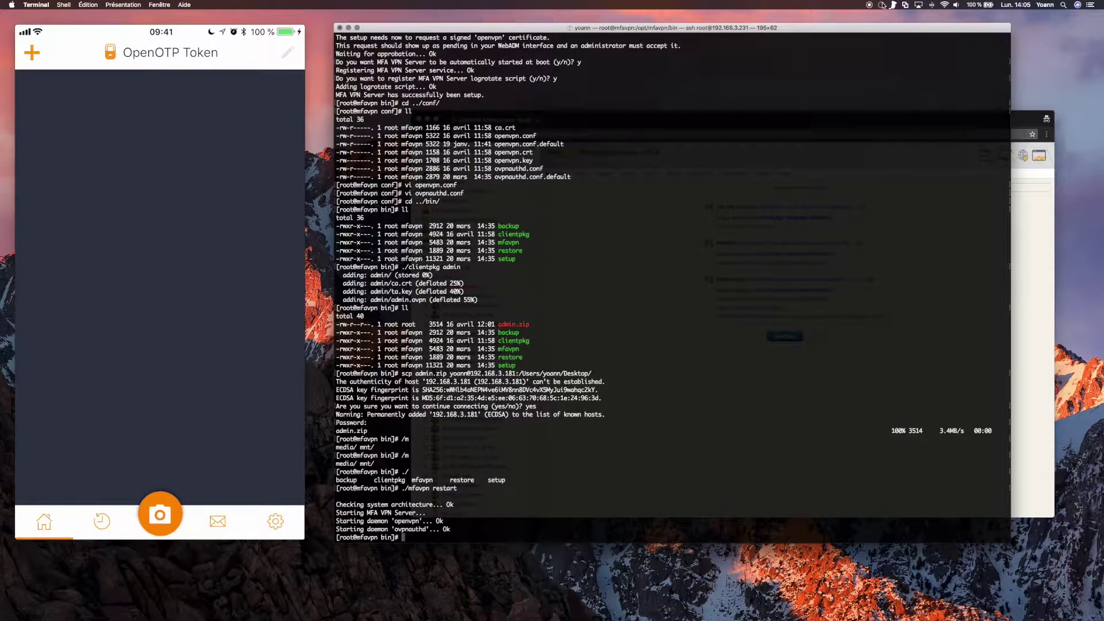
left_click(883, 5)
Connect the admin profile with the administrator's username and password, then confirm it shows connected.
left_click(904, 26)
type("adm")
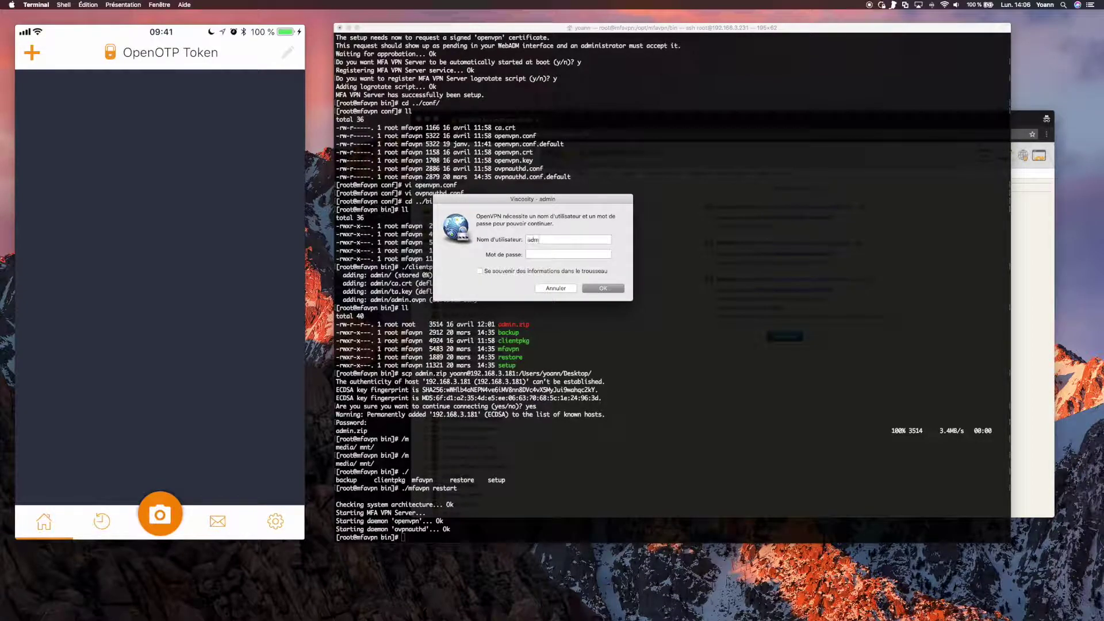
type("inistrateur")
key("Return")
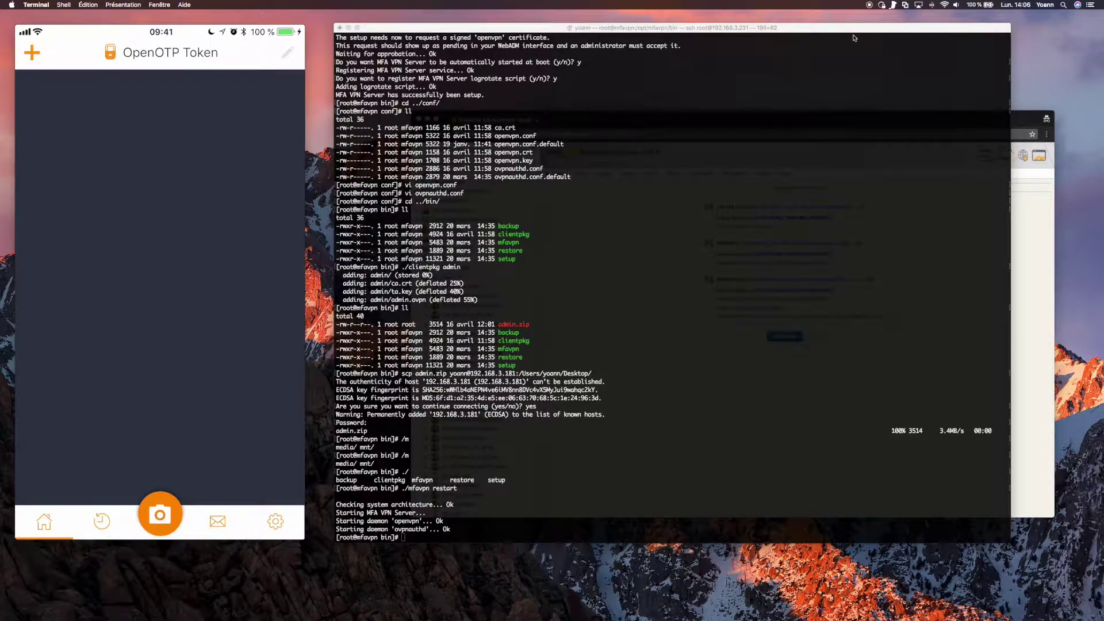
left_click(882, 5)
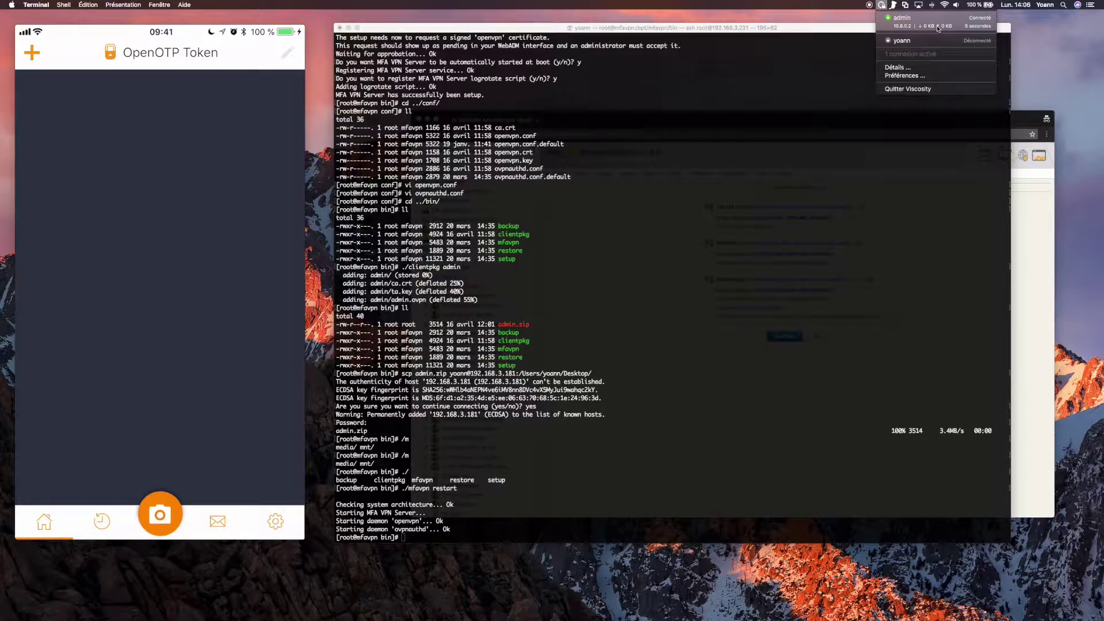
Open the admin connection's Détails and enlarge the log to read the connected-state line.
left_click(895, 68)
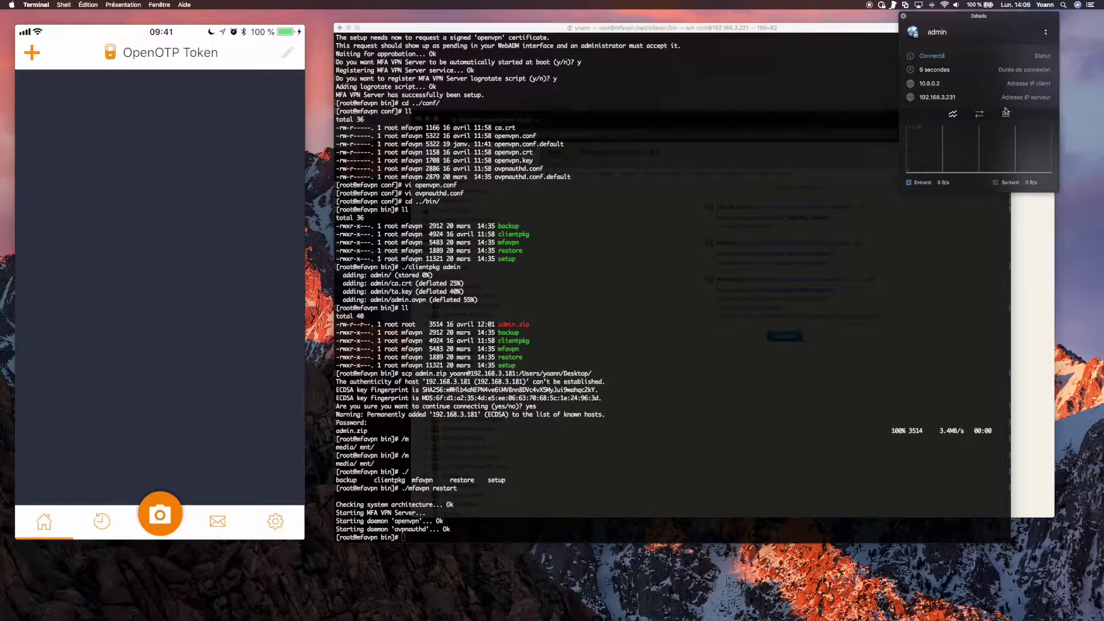
left_click(1046, 35)
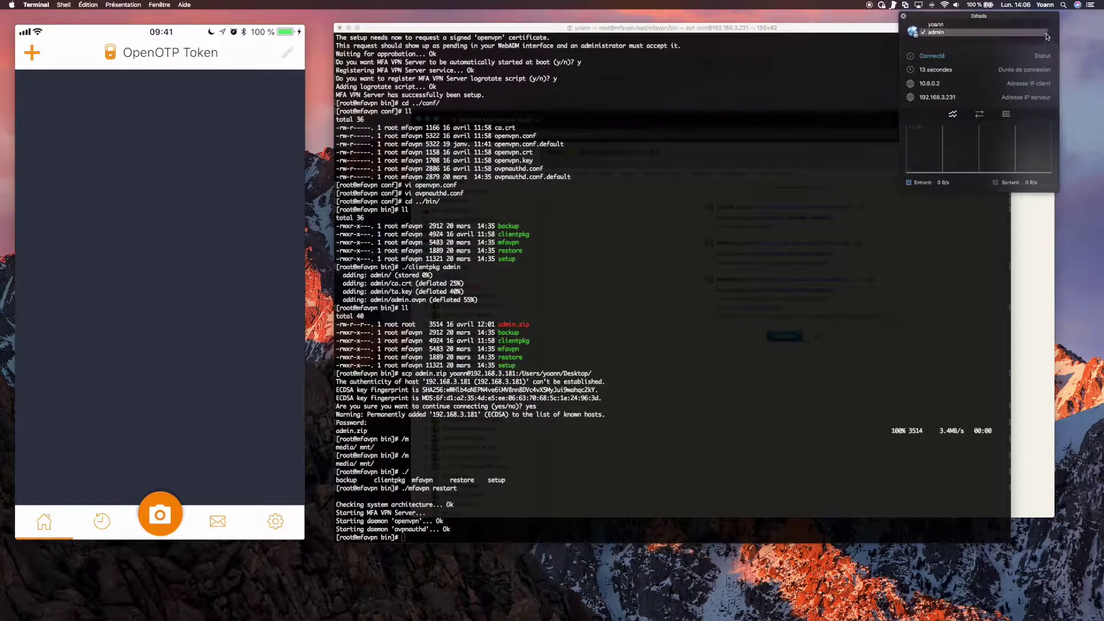
left_click(1046, 38)
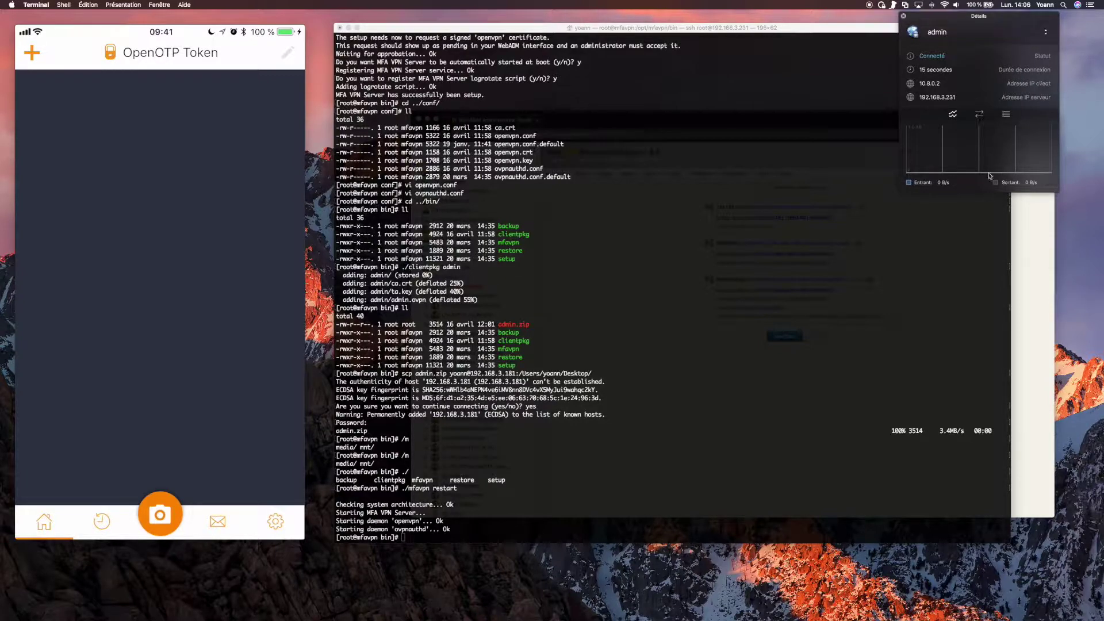
left_click(1005, 114)
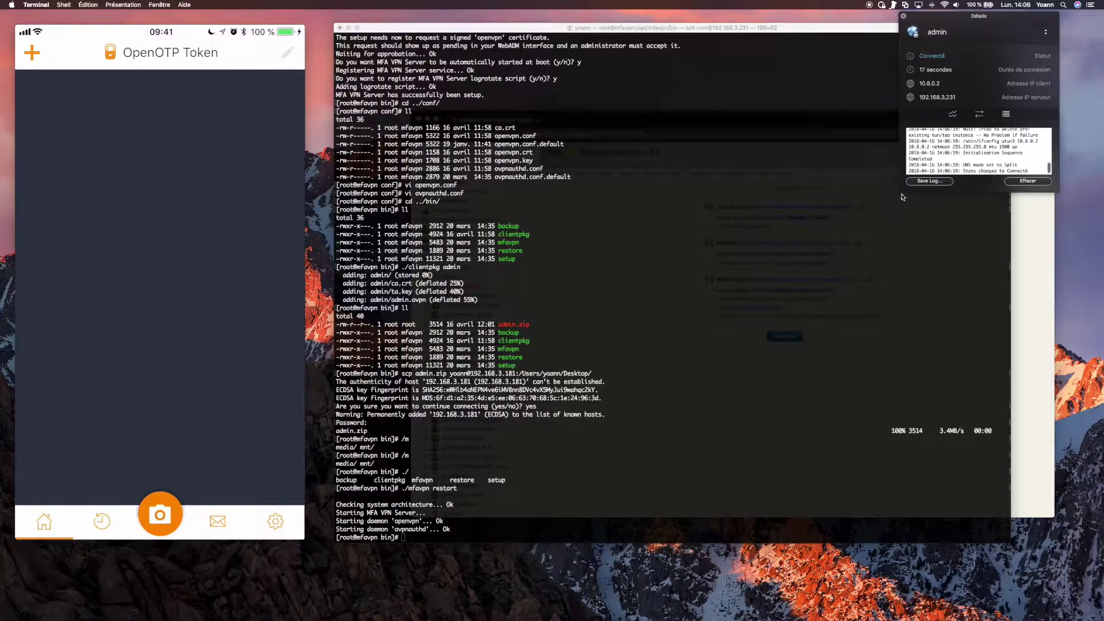
left_click_drag(898, 198, 638, 401)
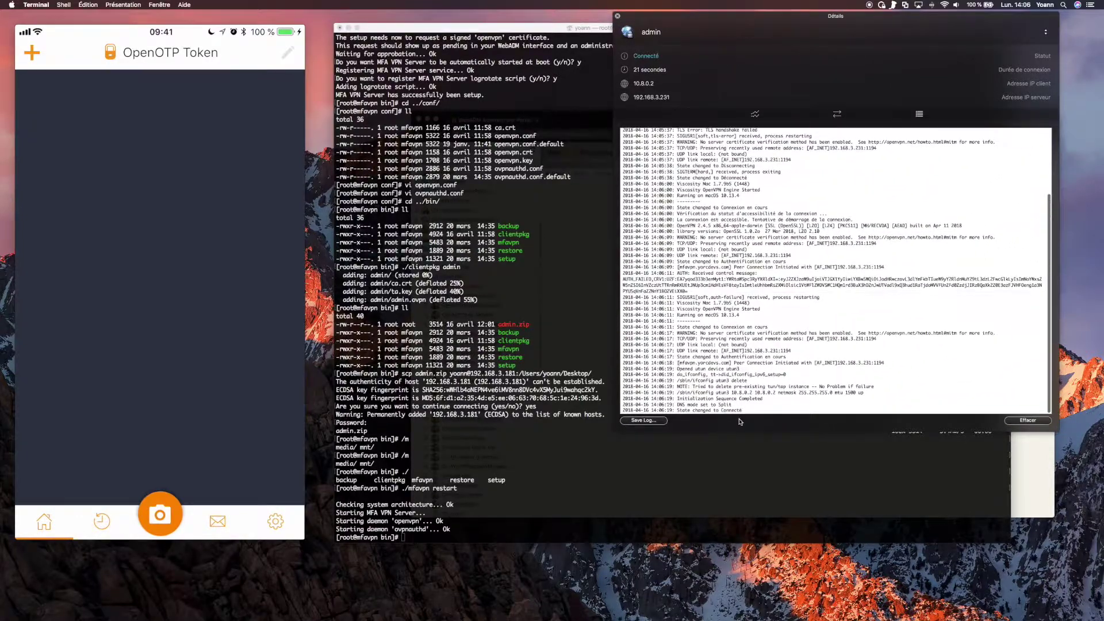
left_click_drag(742, 410, 653, 410)
left_click(654, 410)
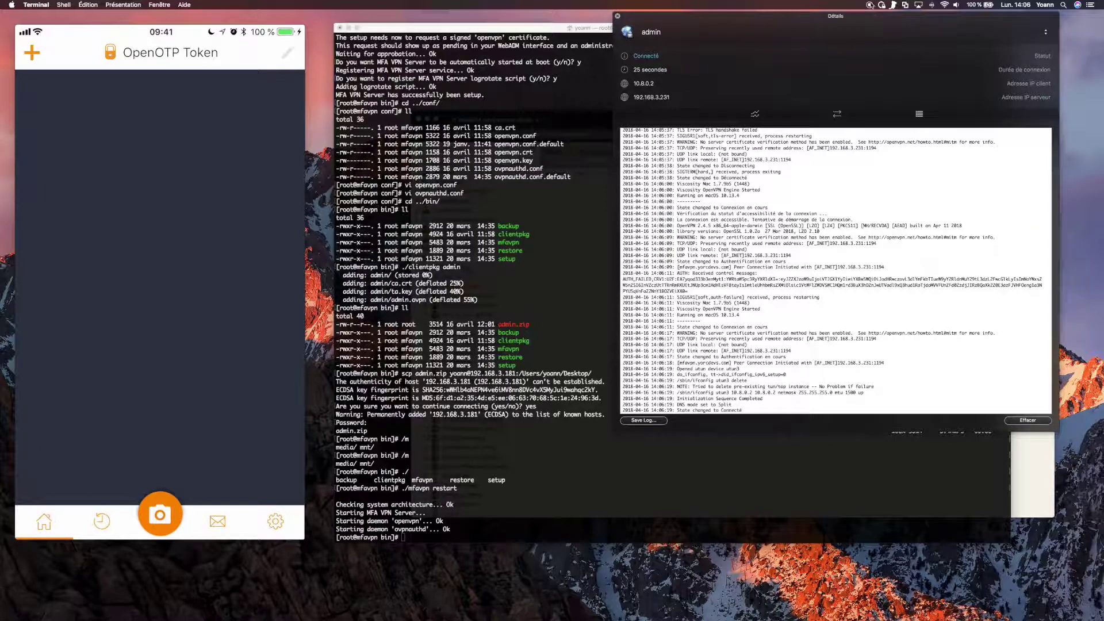
Disconnect the admin VPN connection and close the Détails window.
left_click(882, 5)
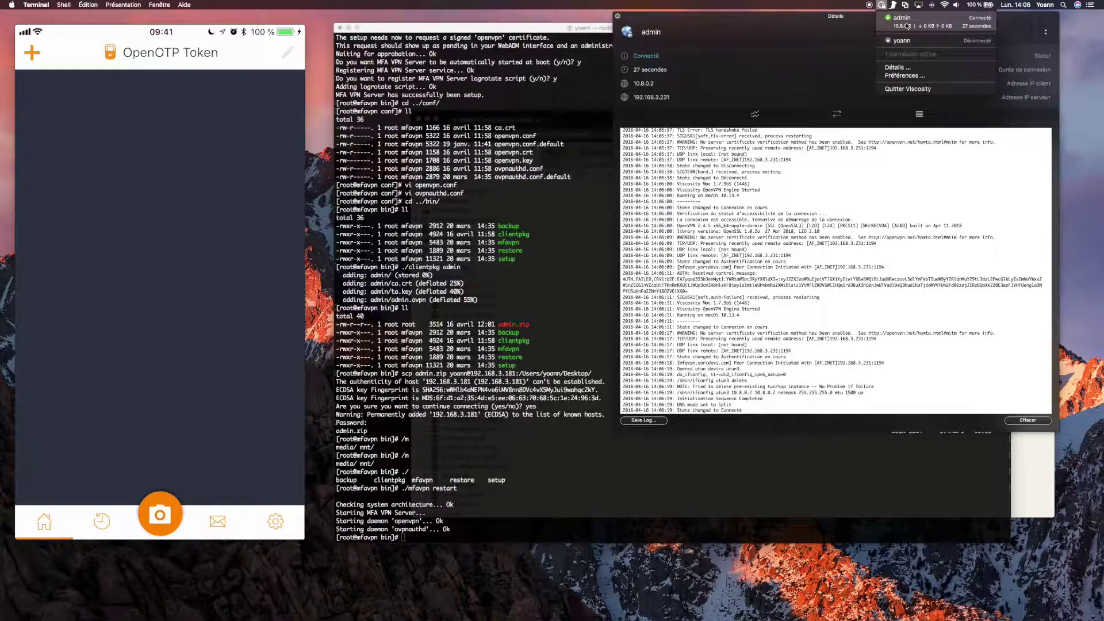
left_click(902, 18)
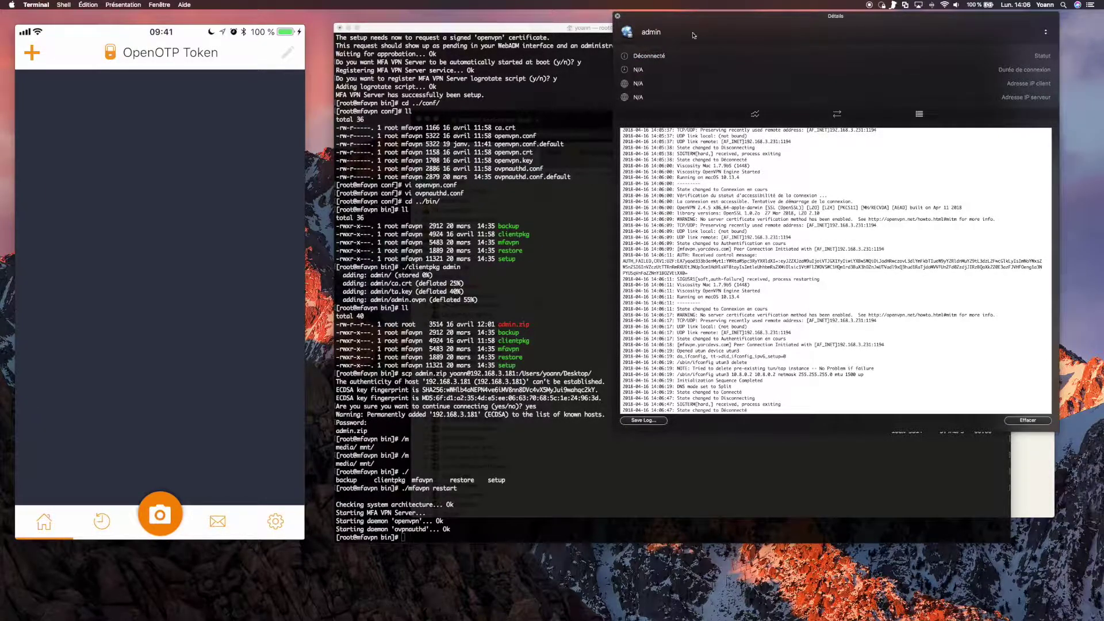
left_click(615, 16)
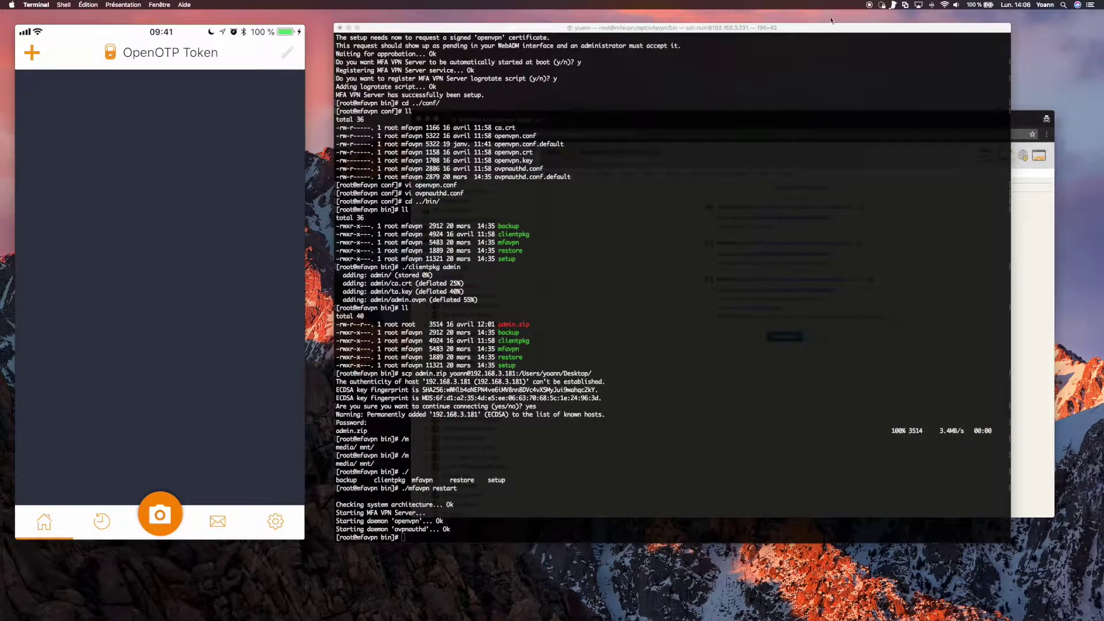
Change the MFAVPN policy's forced Login Mode back to LDAPOTP and apply the change.
key("super+Tab")
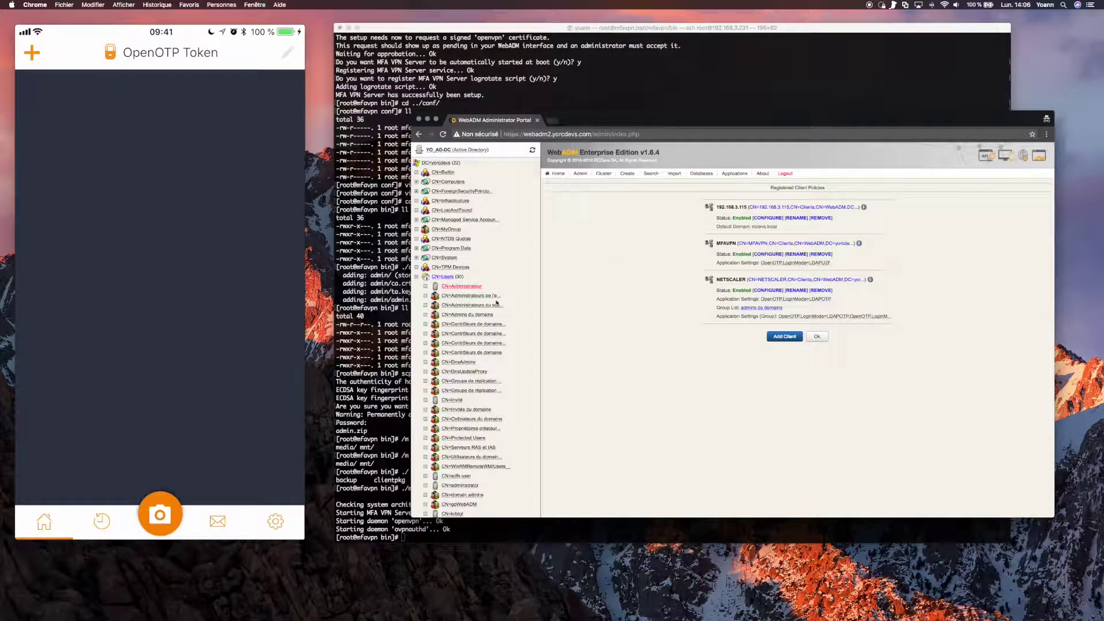
left_click(580, 173)
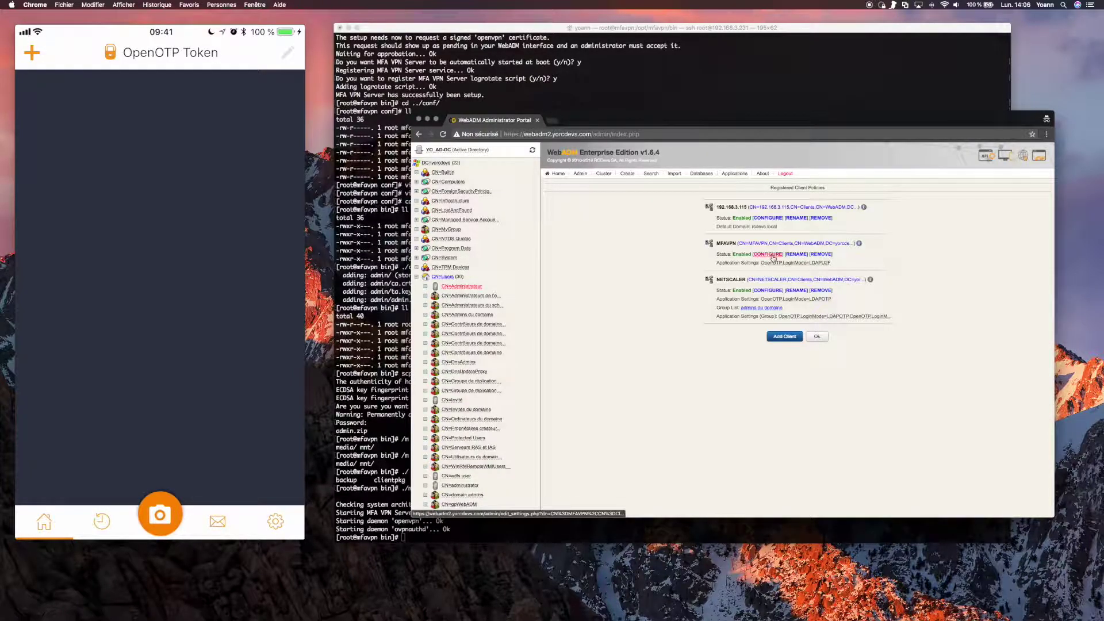
left_click(768, 254)
scroll(789, 284, "down", 2)
scroll(789, 284, "down", 5)
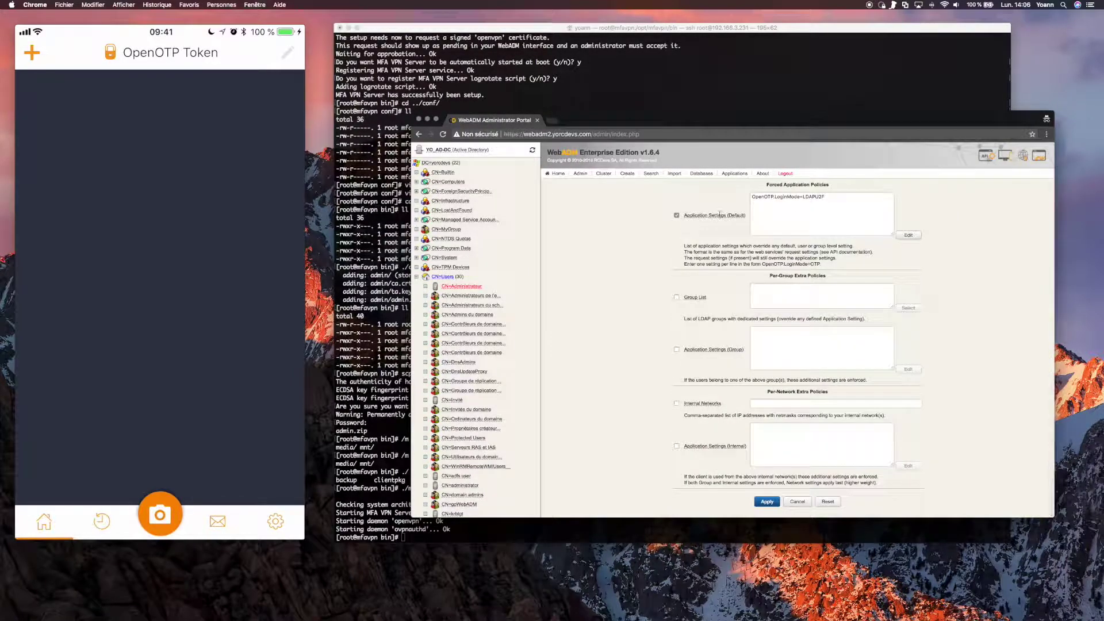
left_click(908, 235)
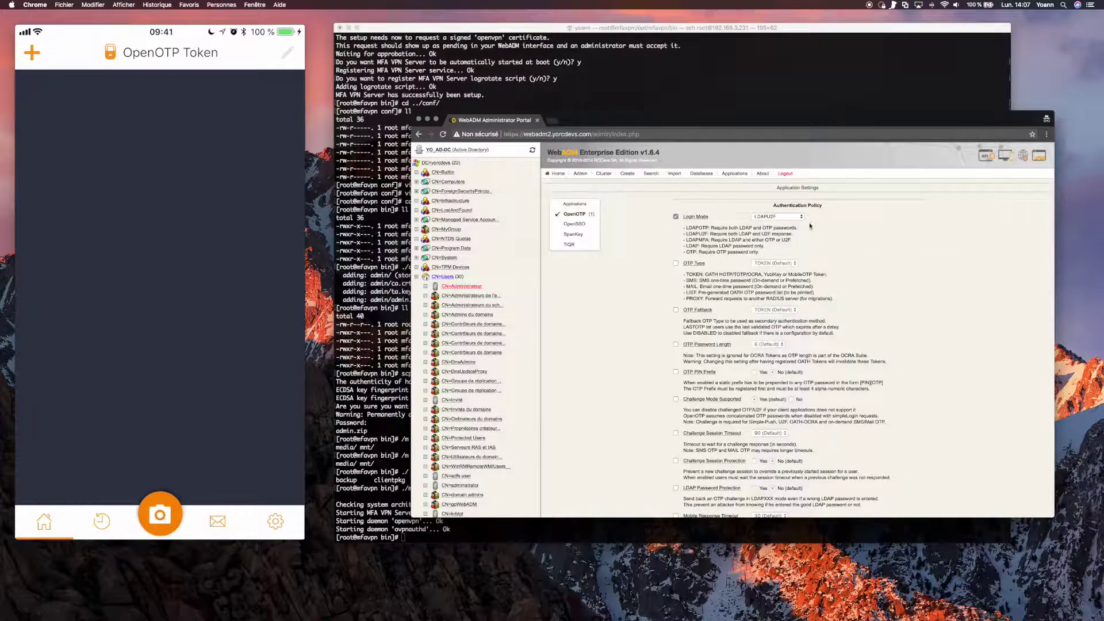
left_click(795, 217)
left_click(787, 216)
scroll(773, 474, "down", 10)
left_click(766, 501)
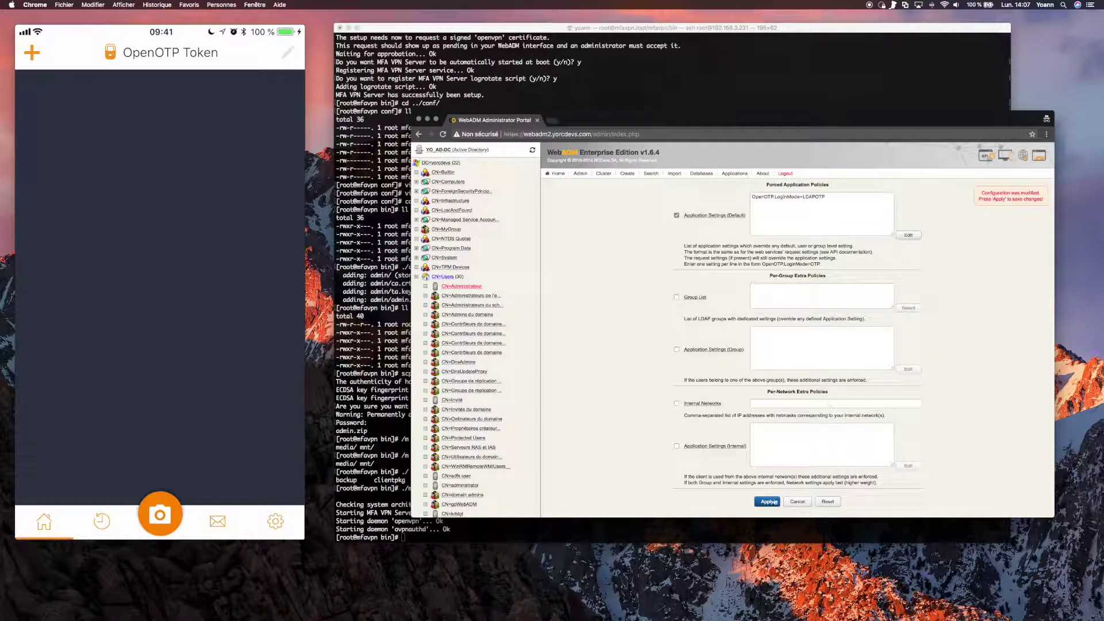
left_click(768, 501)
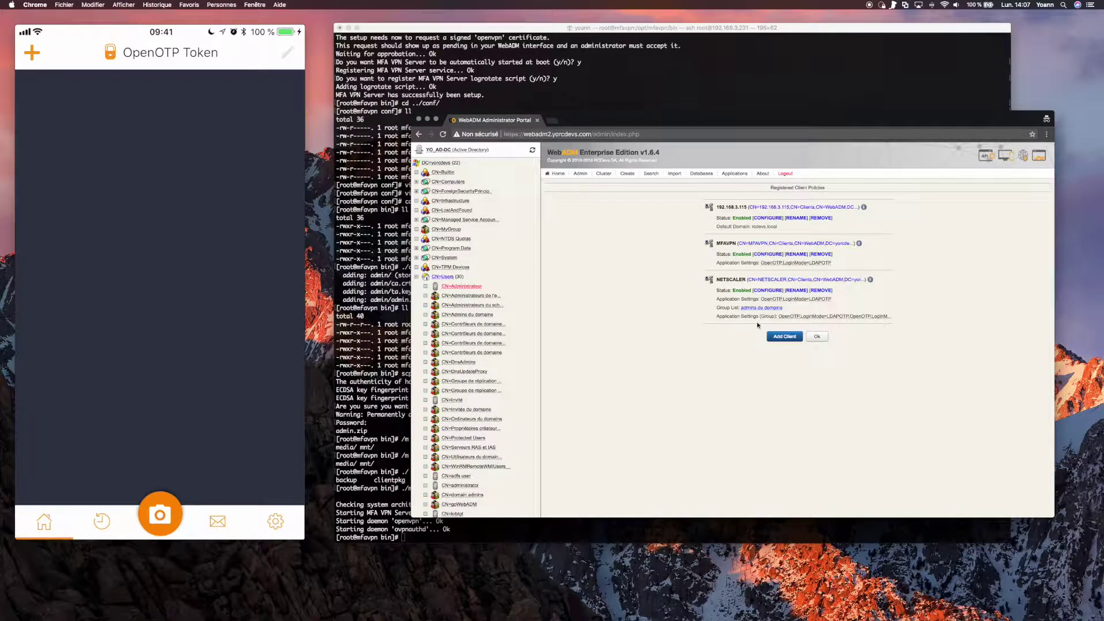
Register a QRCode Time-based software token for Administrateur through MFA Authentication Server actions.
left_click(816, 337)
left_click(475, 289)
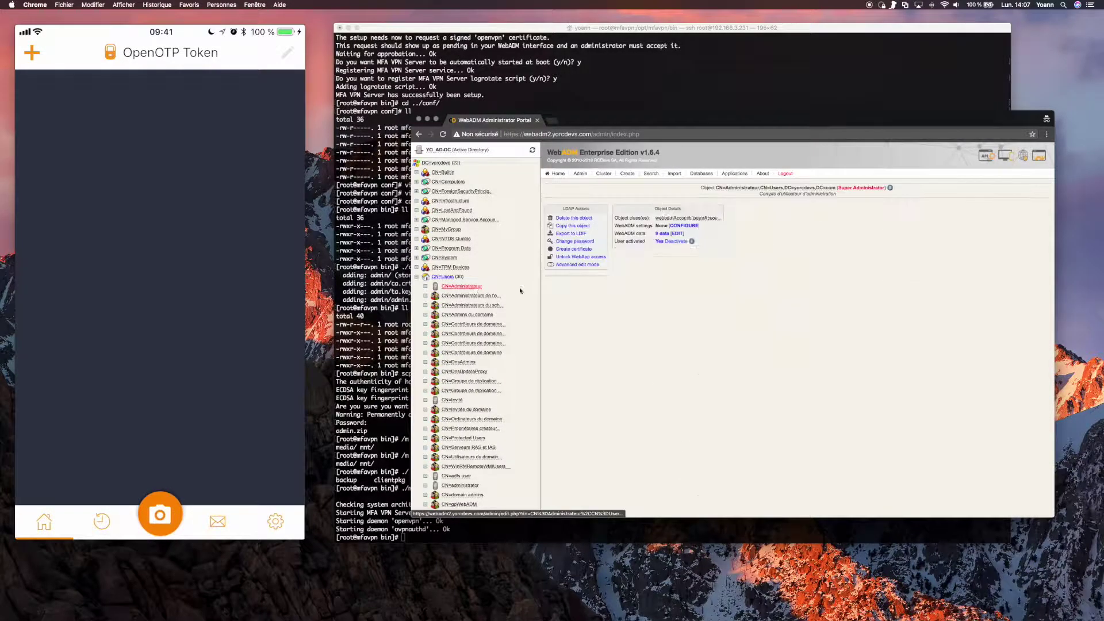
left_click(760, 227)
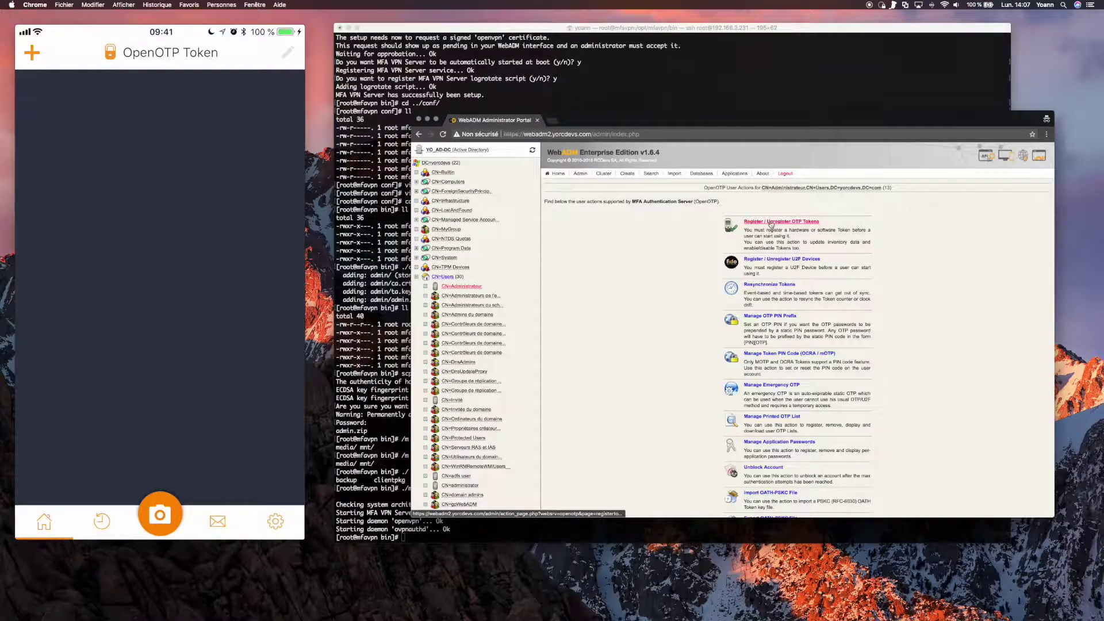
left_click(771, 226)
left_click(761, 291)
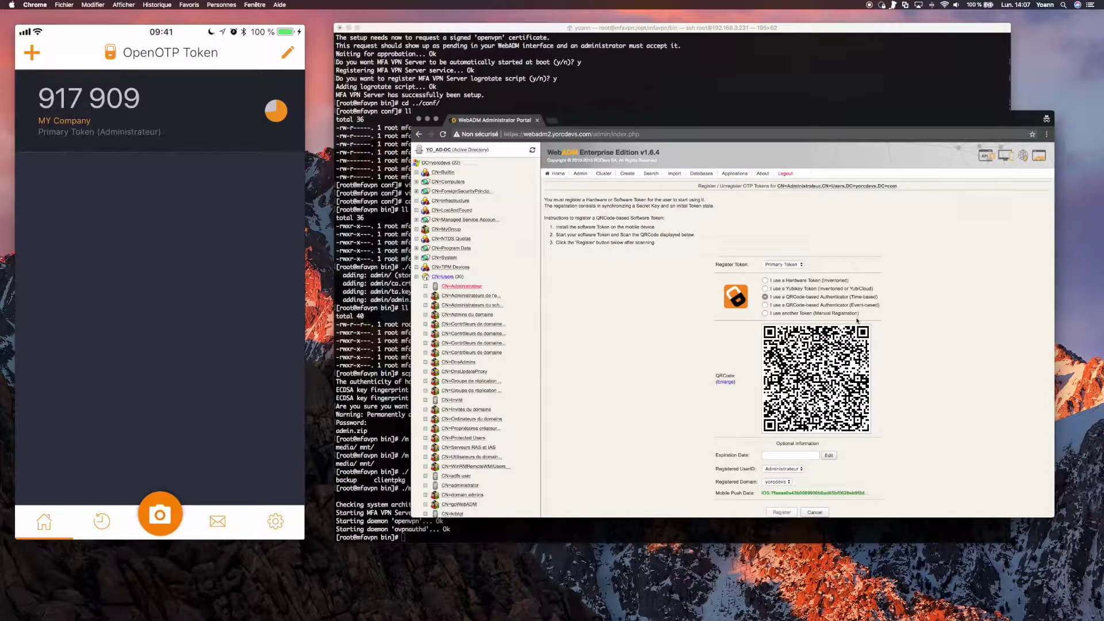
left_click(799, 248)
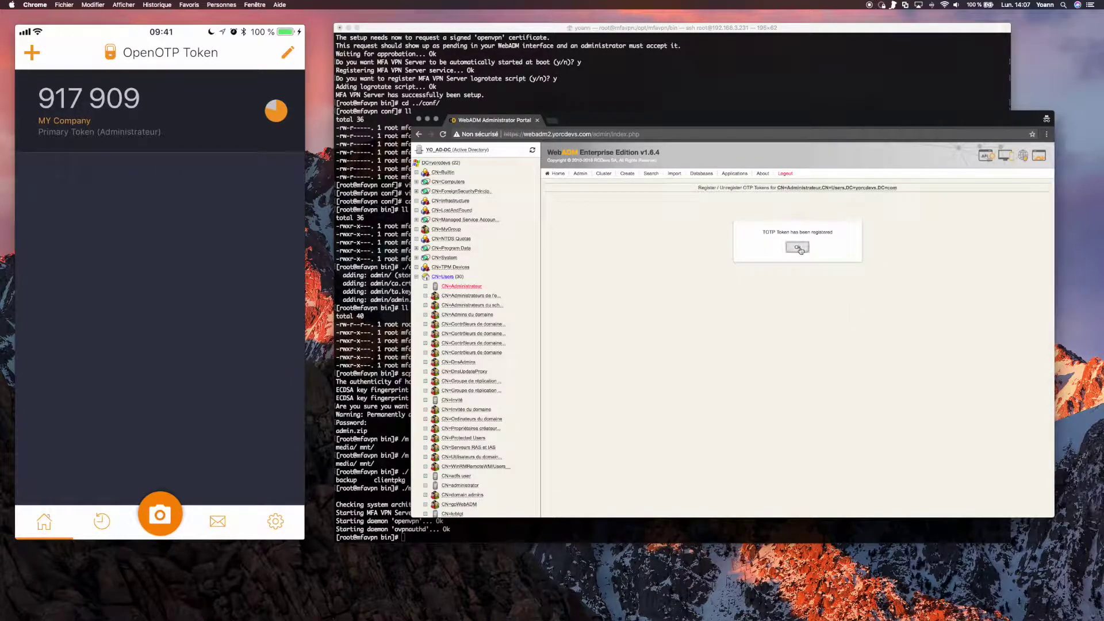
left_click(797, 335)
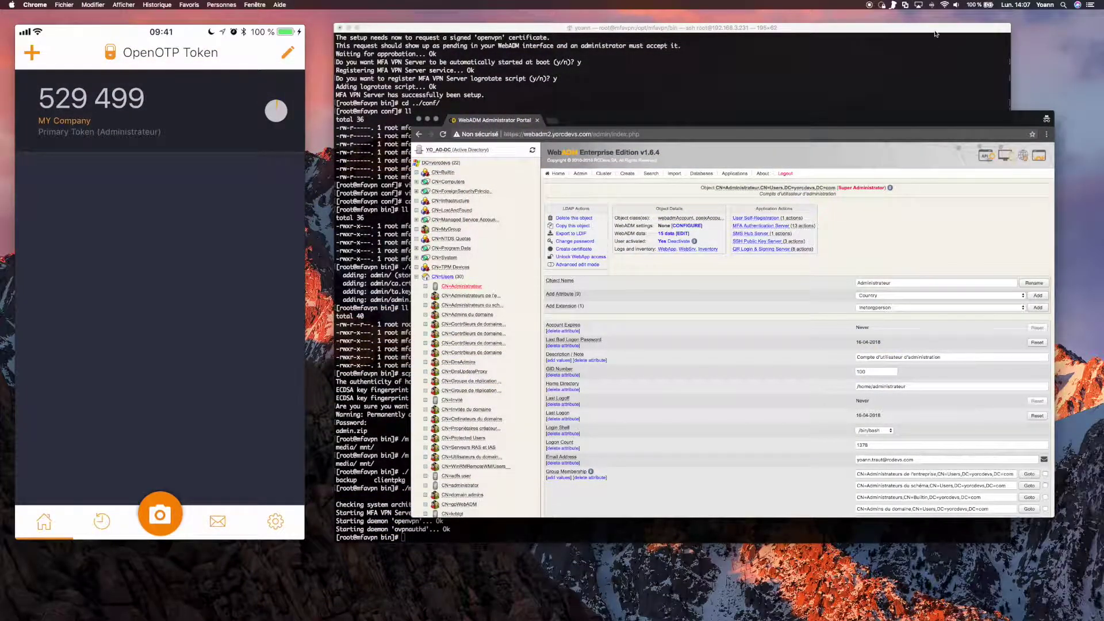
Connect the admin profile with the administrator's credentials, approve the push, and open its details.
left_click(881, 5)
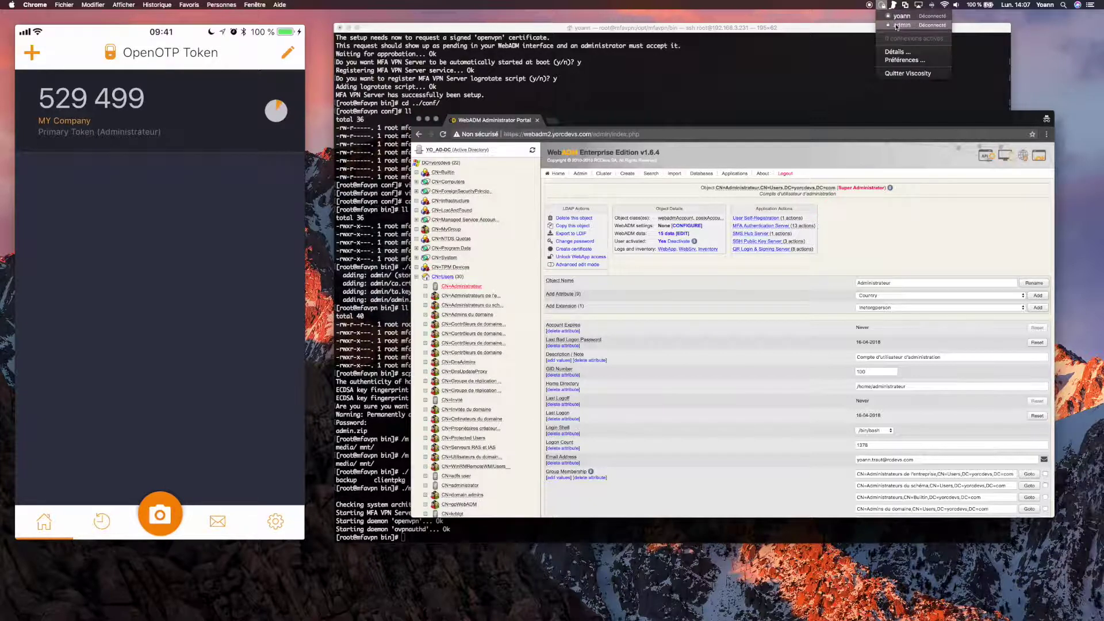
left_click(896, 26)
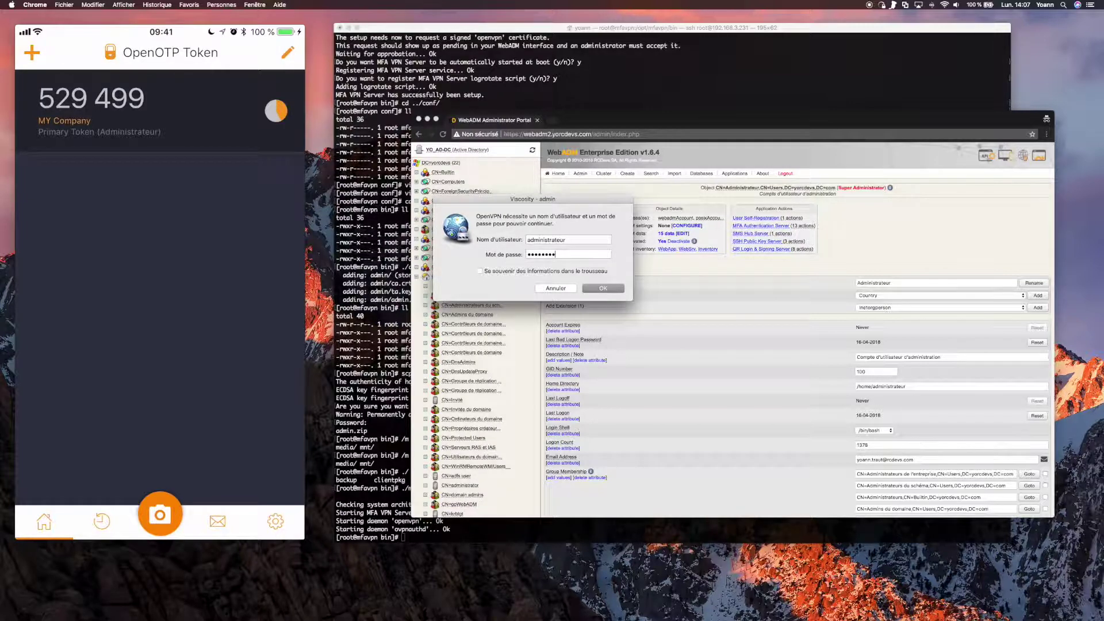
key("Return")
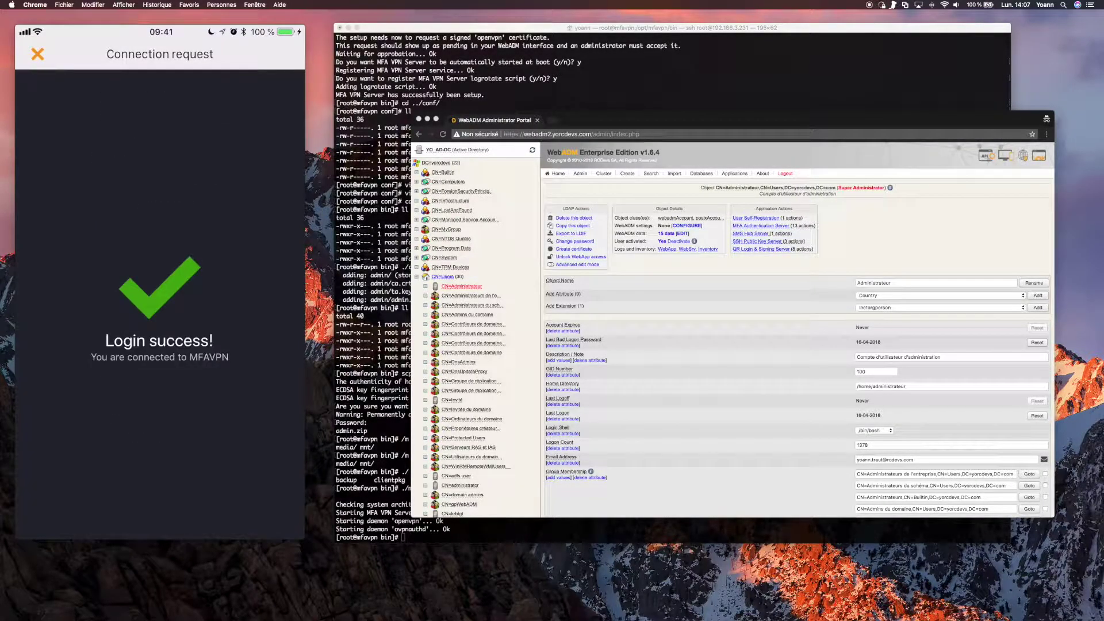
left_click(882, 5)
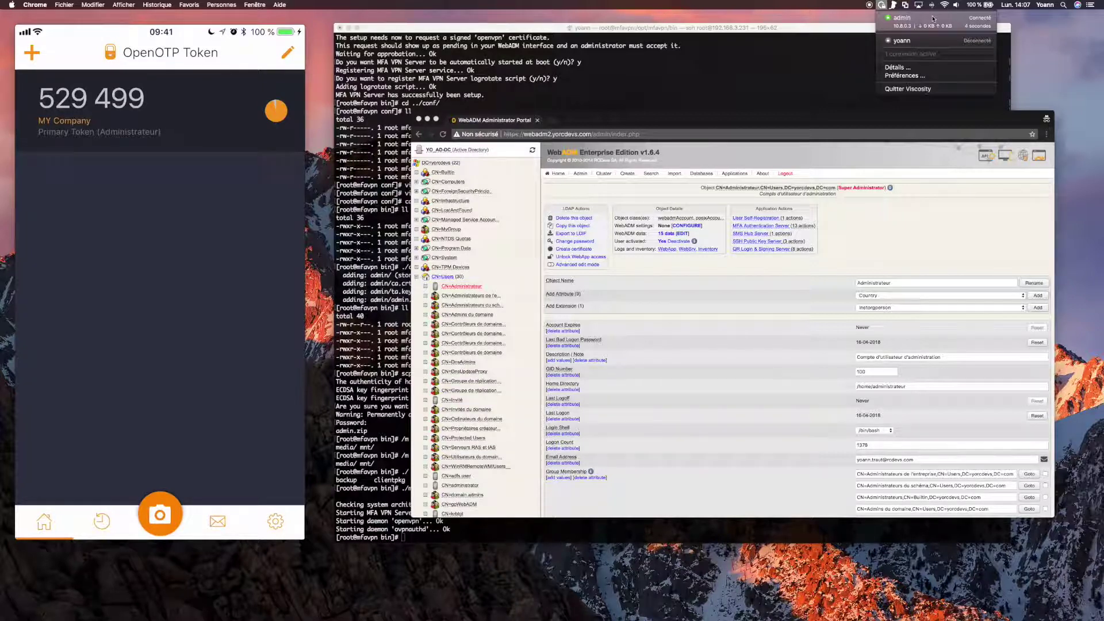
left_click(914, 70)
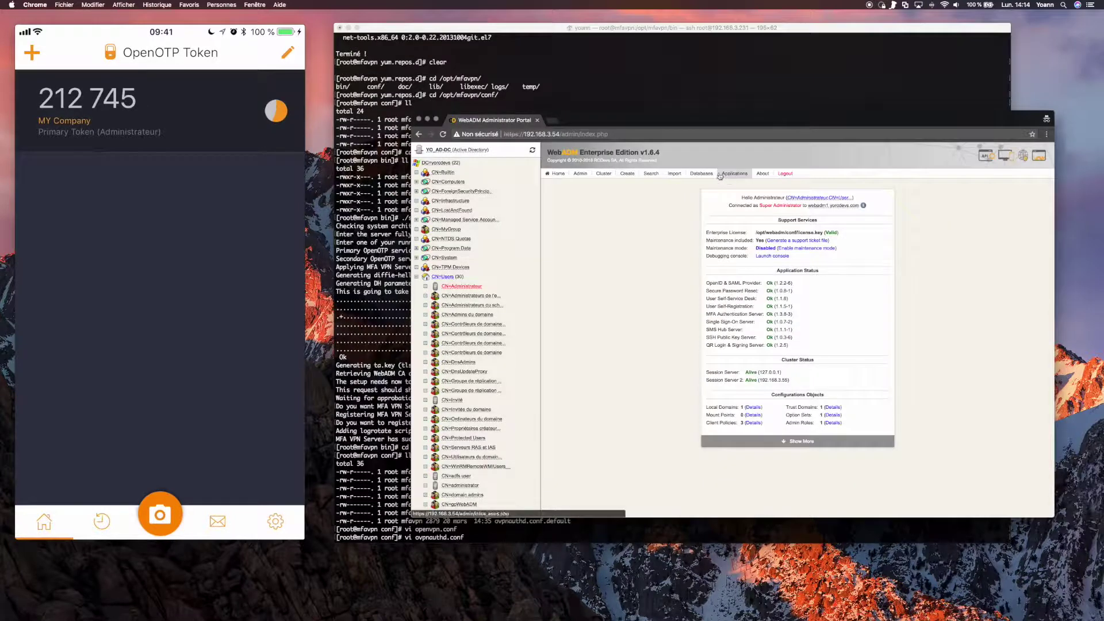
Open the WebADM Server Log File from Databases and select the push login lines through the success response.
left_click(701, 173)
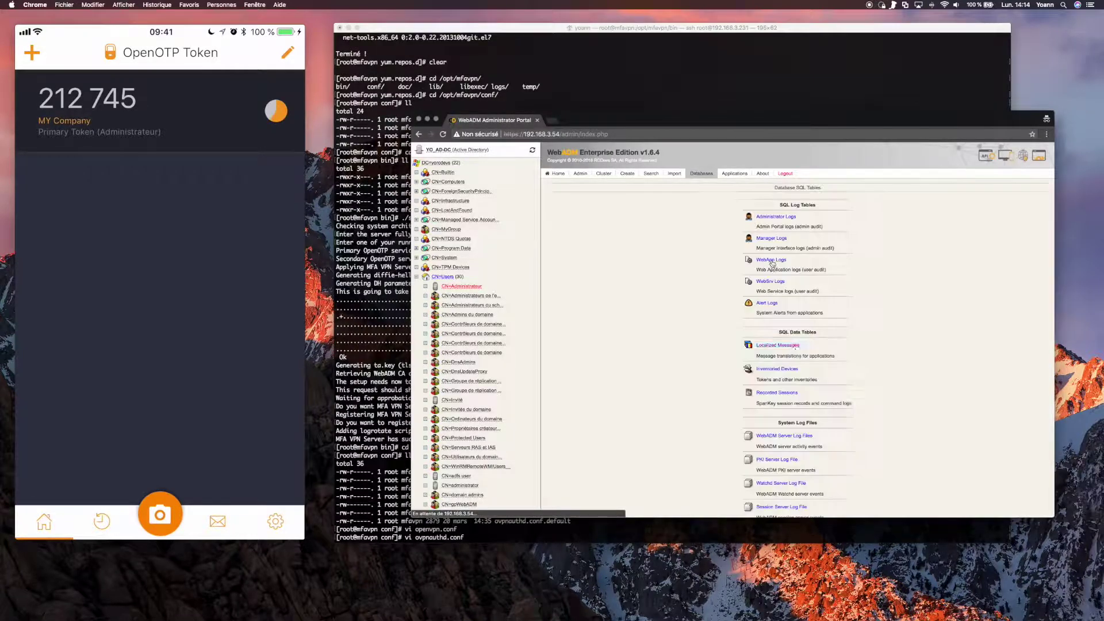
left_click(793, 436)
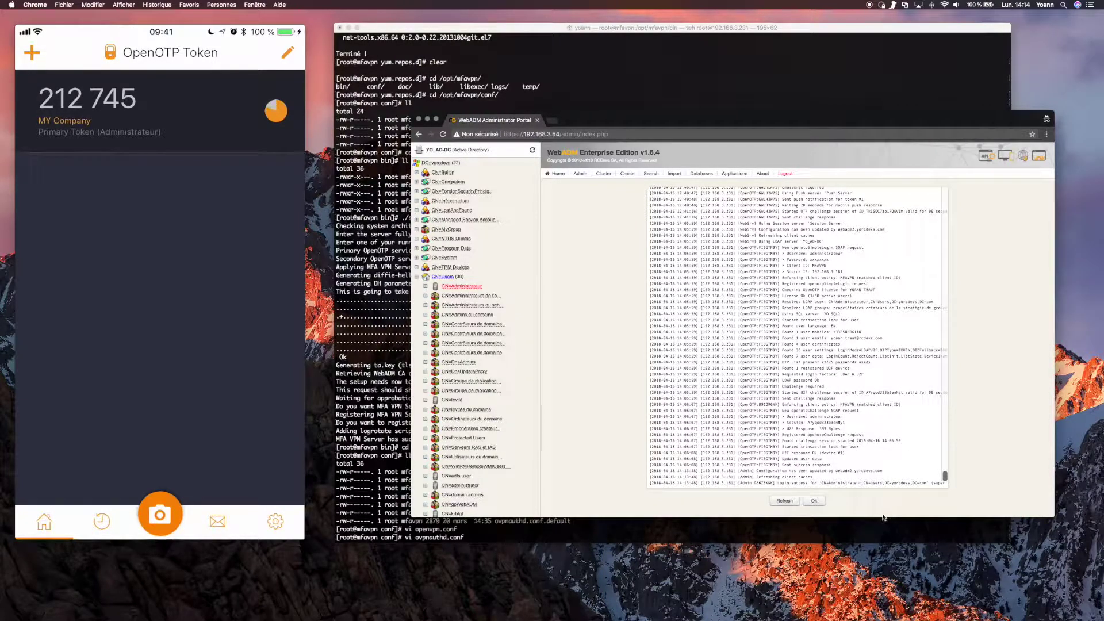
left_click_drag(650, 247, 895, 476)
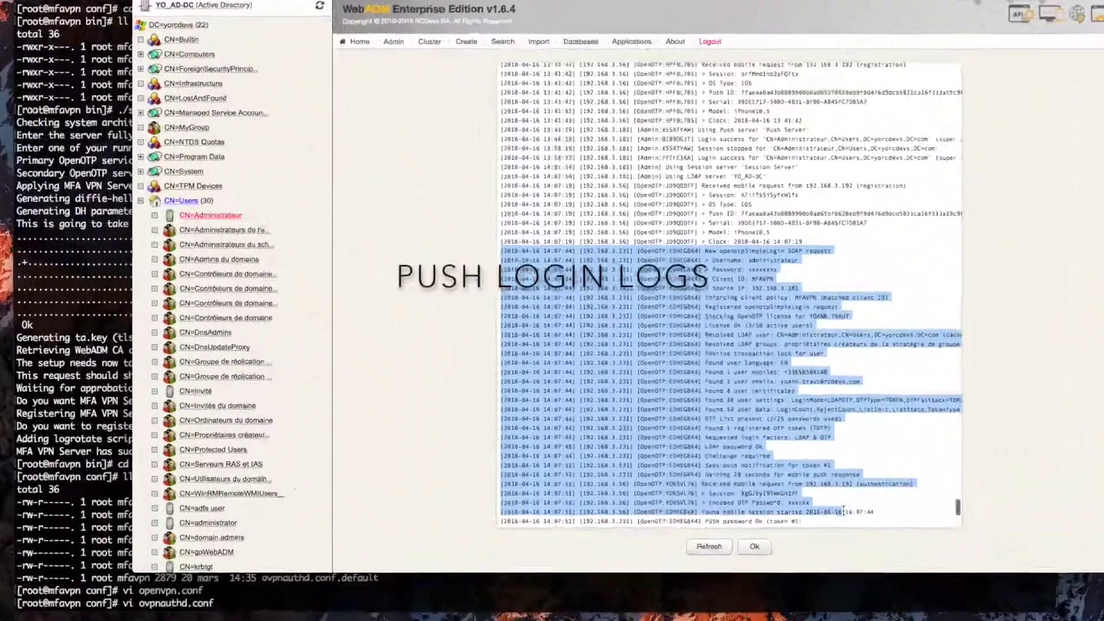
left_click_drag(844, 511, 799, 544)
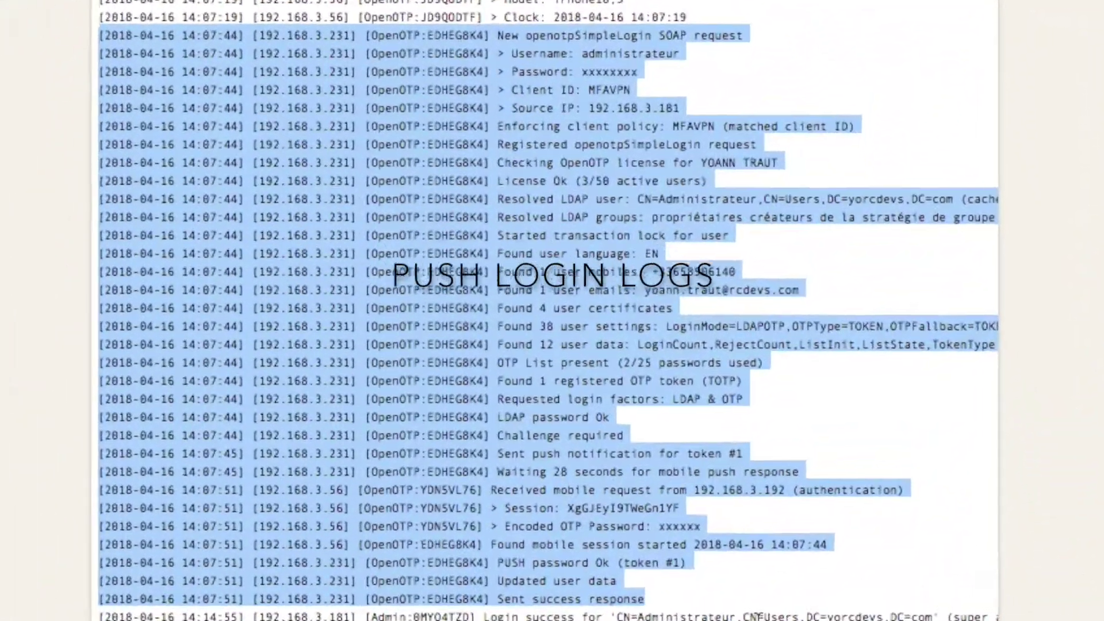